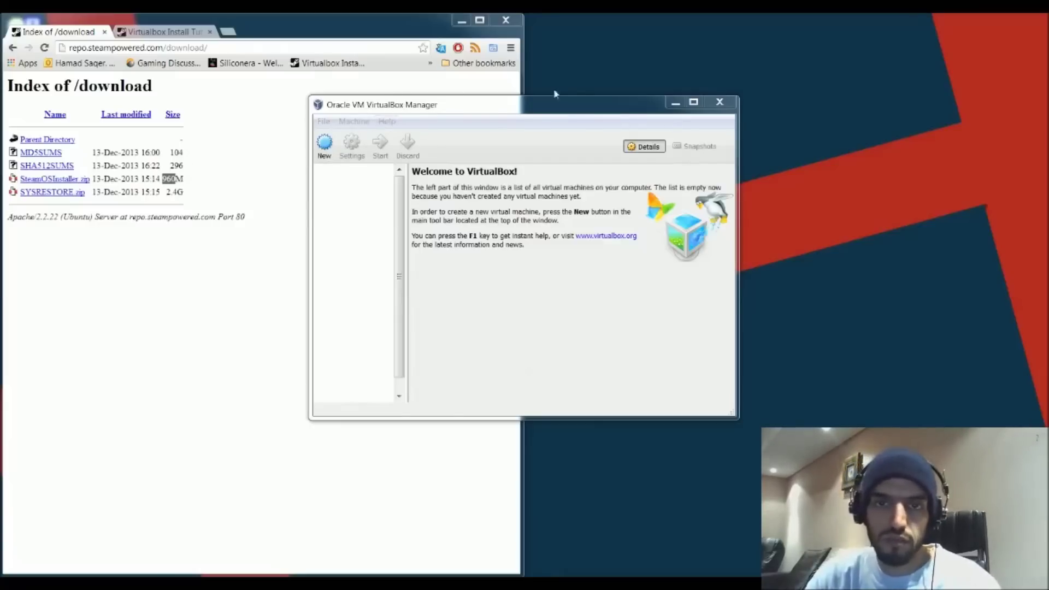
Minimize VirtualBox Manager, check the file size of SteamOSInstaller.zip in the download index, and minimize the browser
left_click_drag(579, 104, 703, 112)
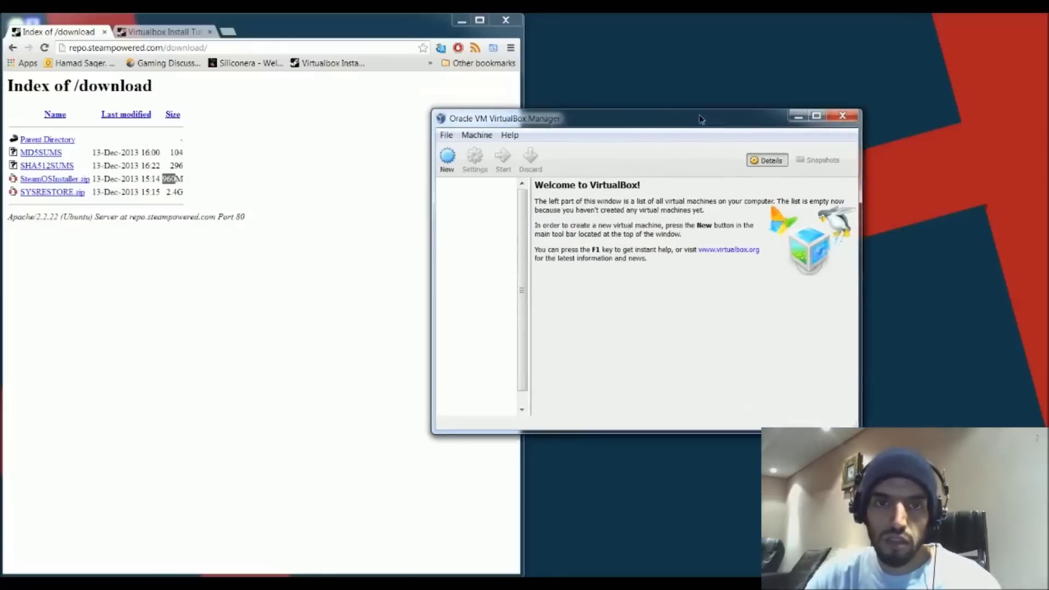
left_click(797, 113)
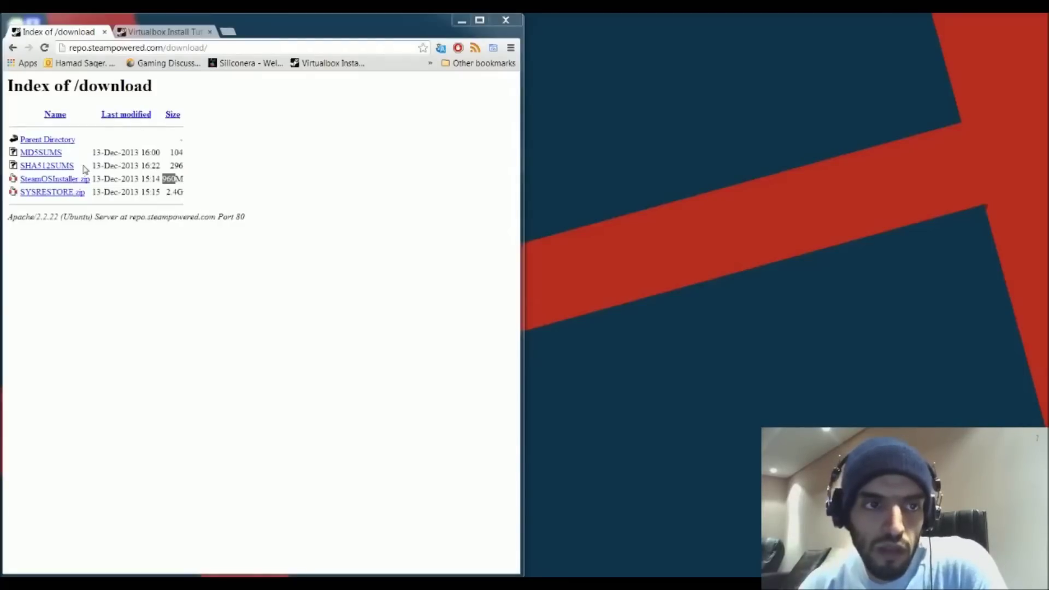
left_click(112, 191)
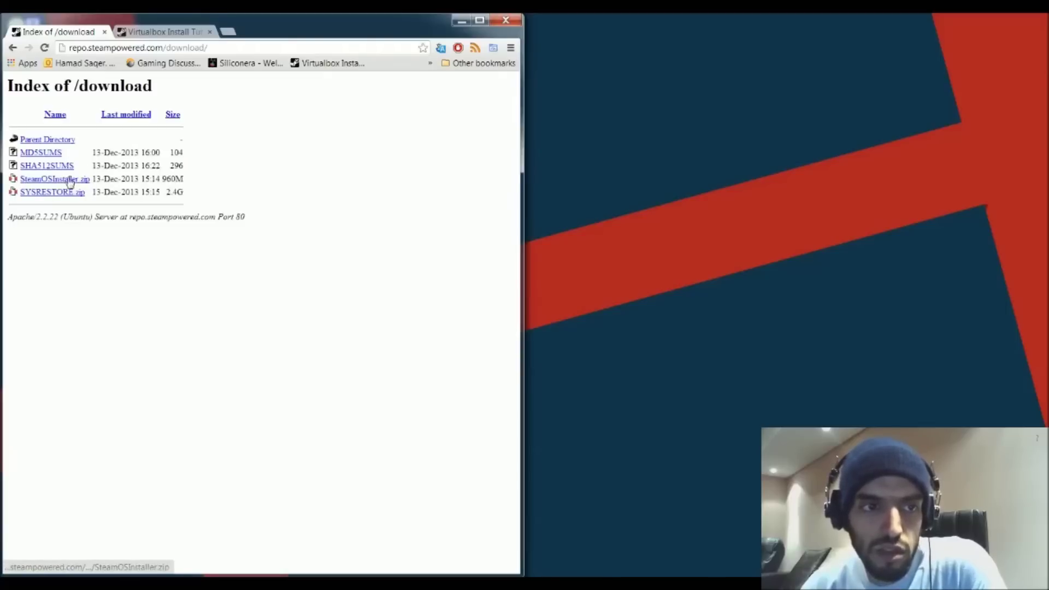
double_click(173, 178)
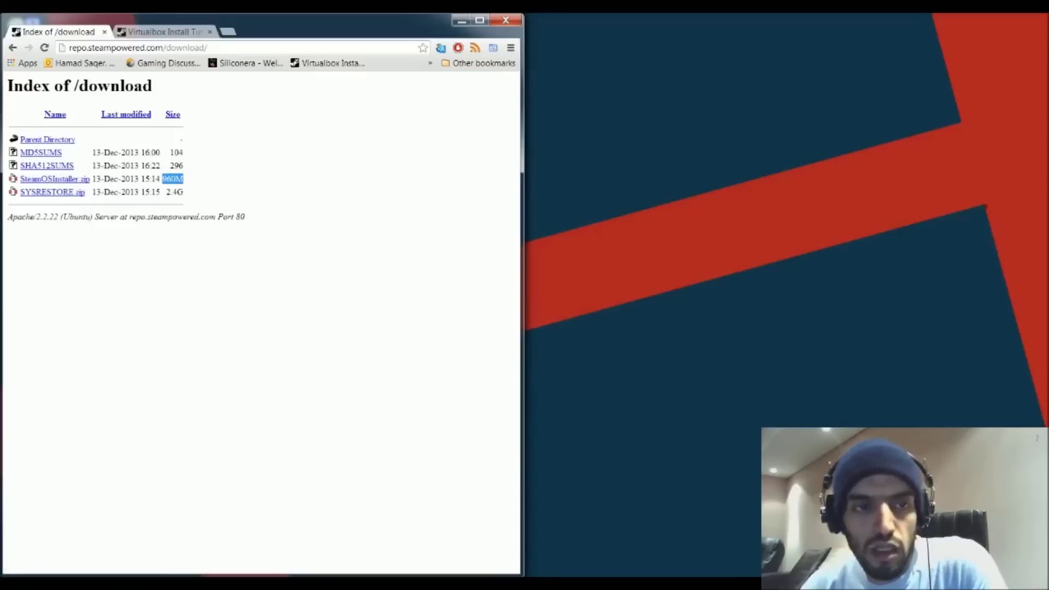
left_click(462, 21)
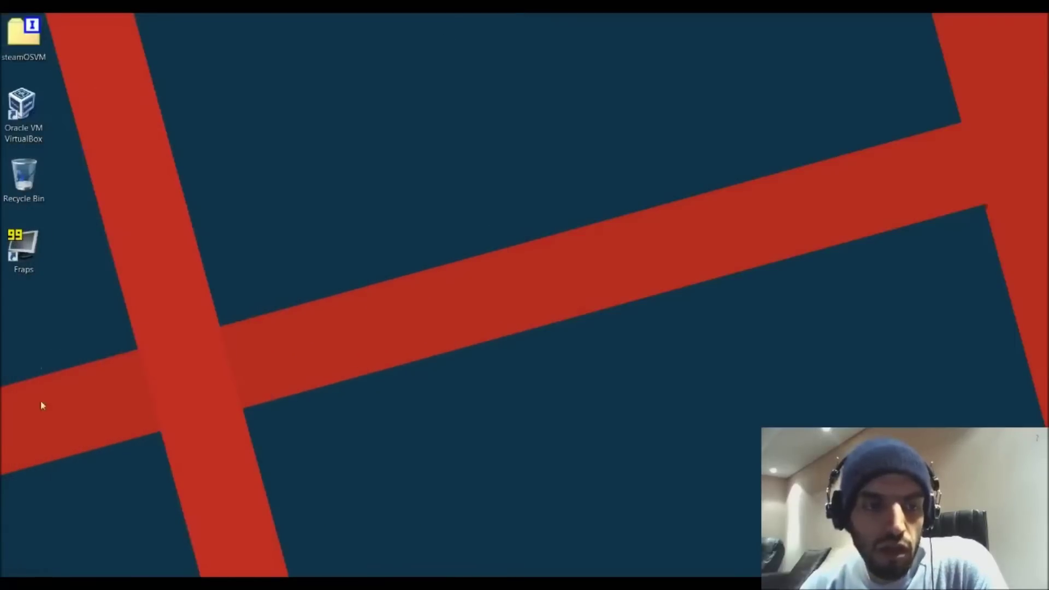
key("alt+Tab")
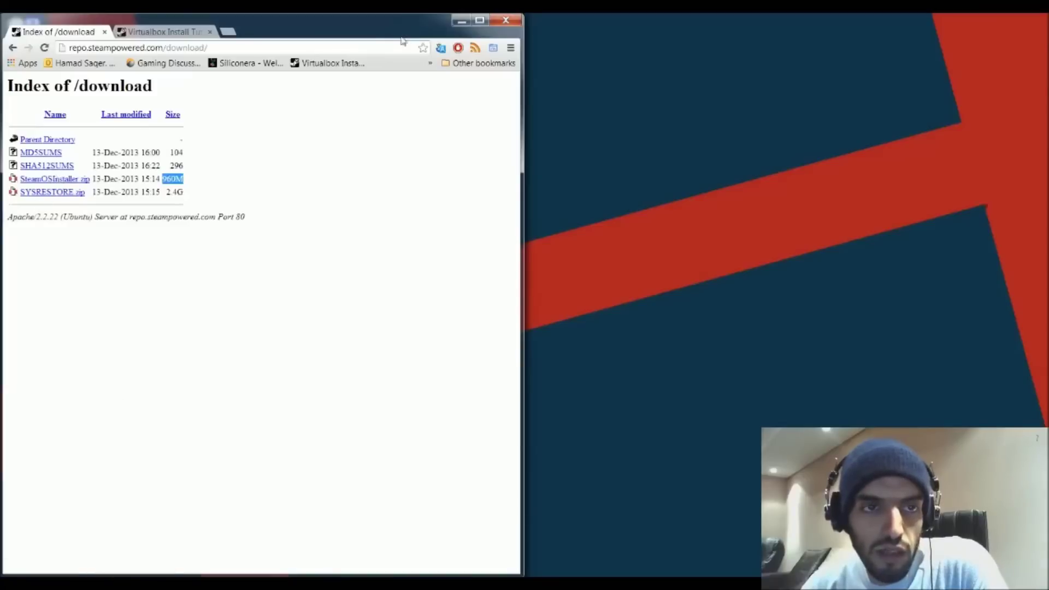
left_click(462, 22)
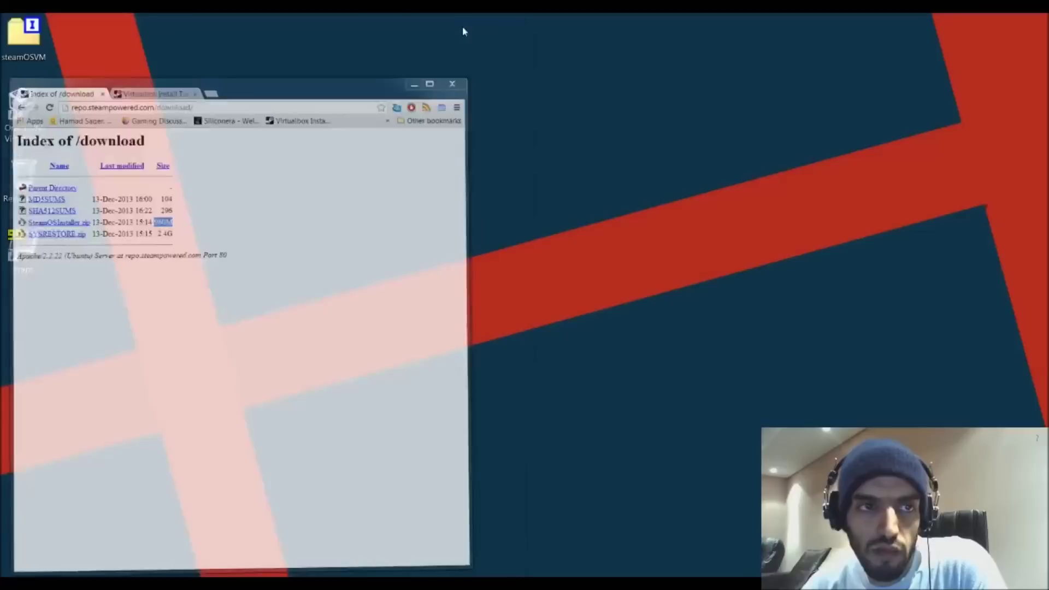
Search the computer for "iso", launch ISO Creator and examine its ISO file path setting
key("super")
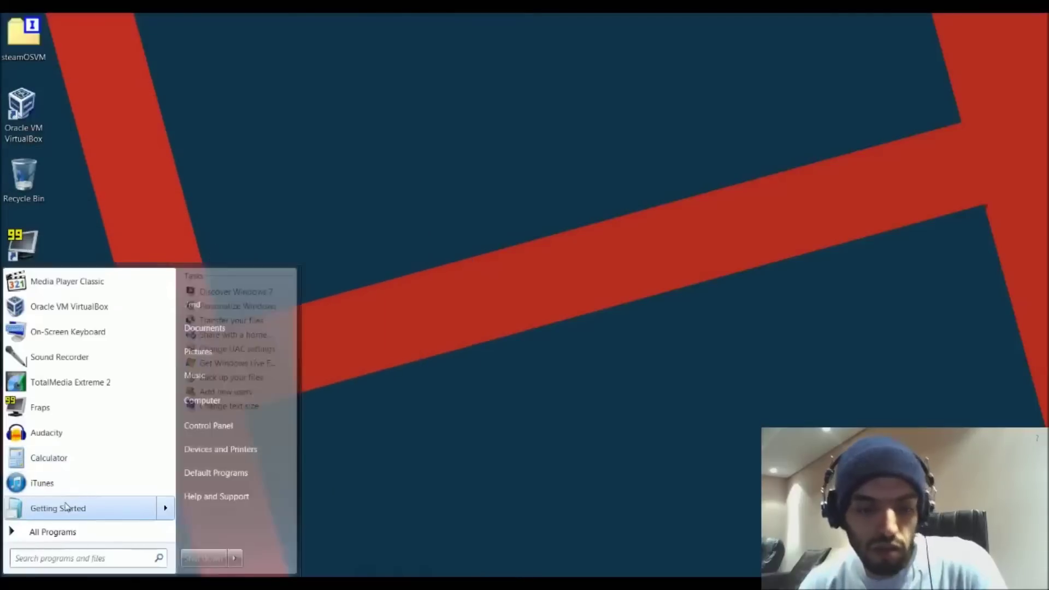
type("iso")
key("Return")
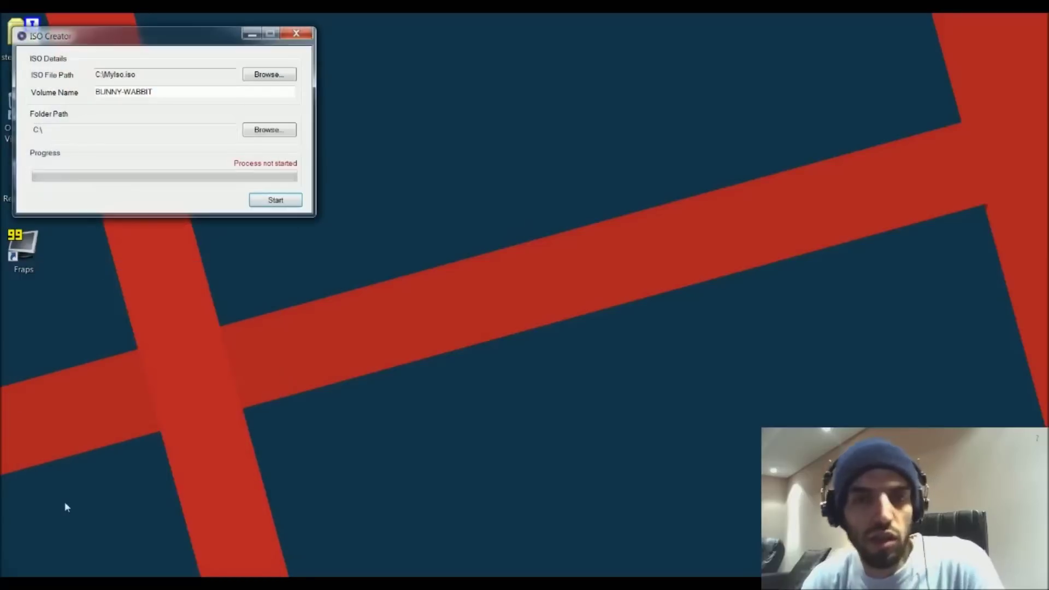
left_click_drag(142, 43, 254, 70)
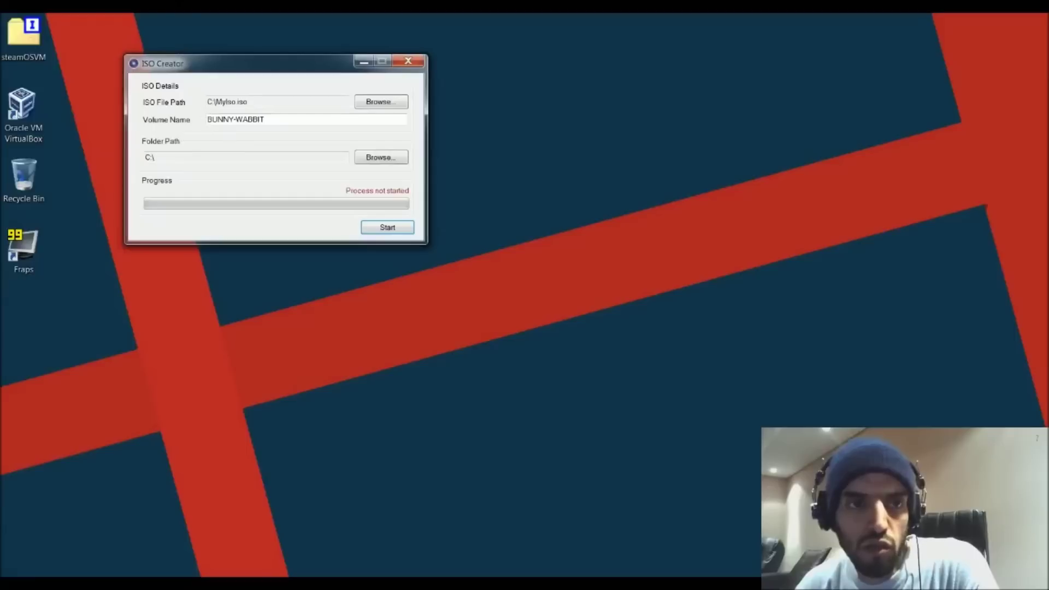
double_click(242, 101)
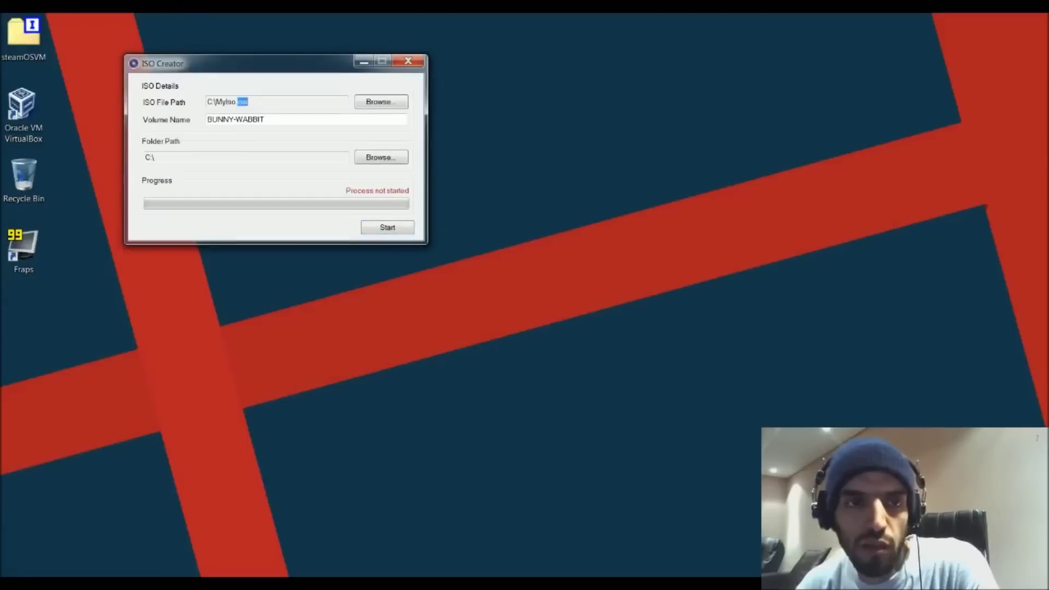
Examine the properties of the steamOSVM file on the desktop, and close both its properties and ISO Creator
right_click(38, 45)
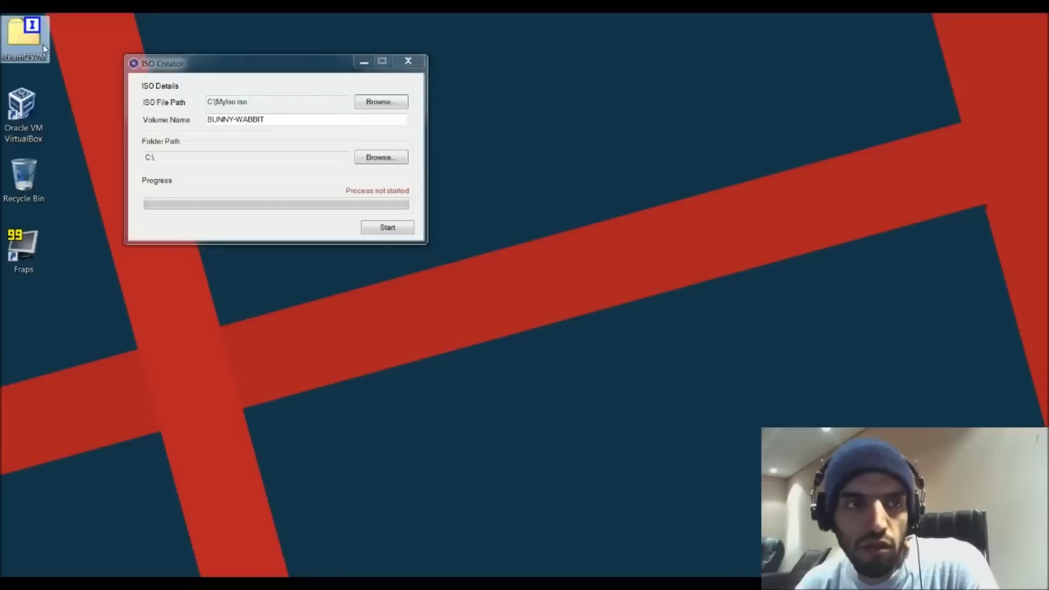
left_click(90, 234)
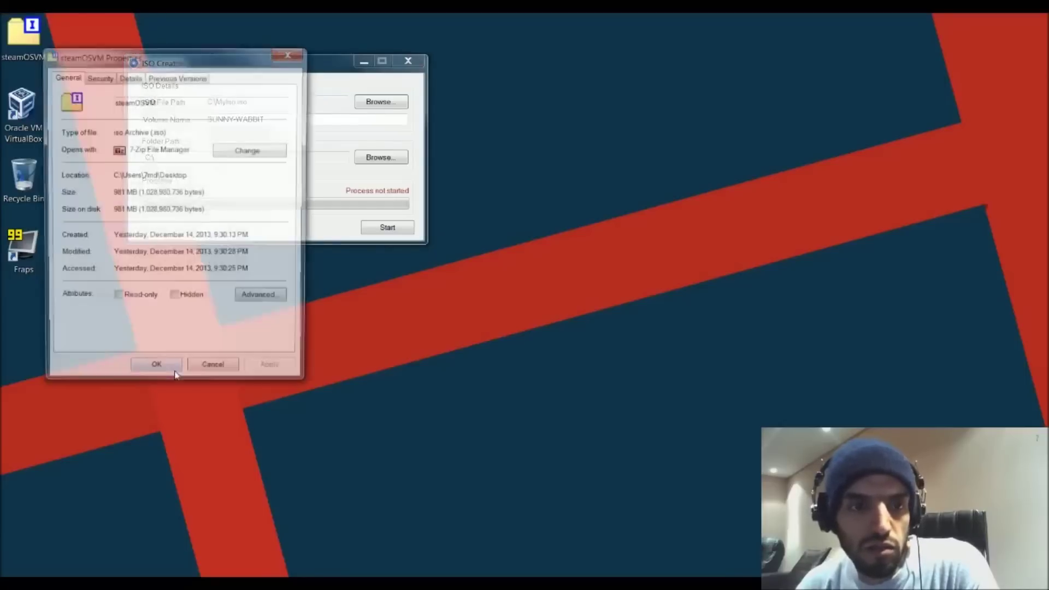
left_click(210, 372)
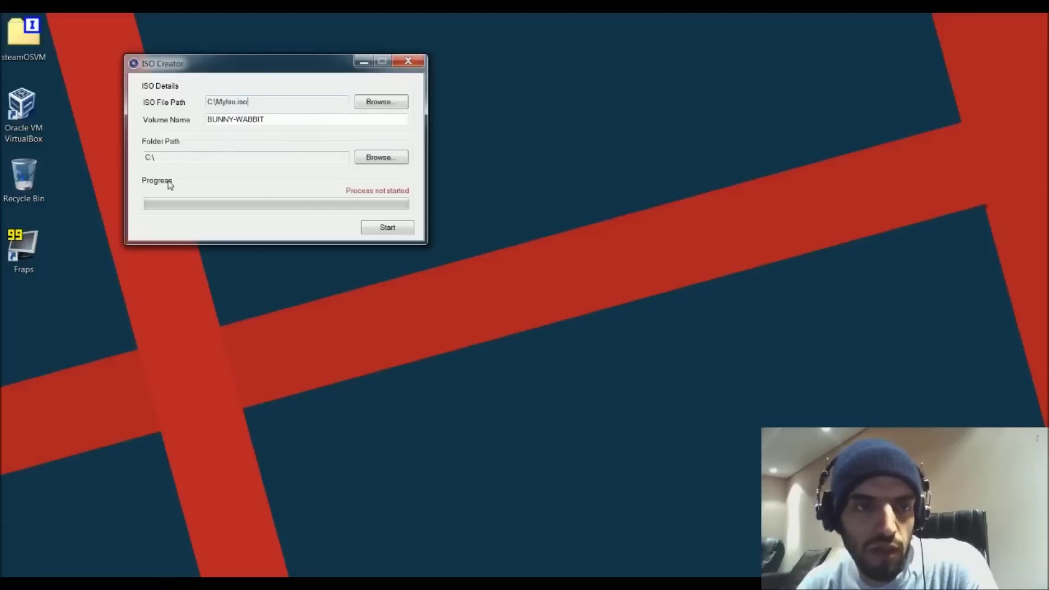
left_click(411, 62)
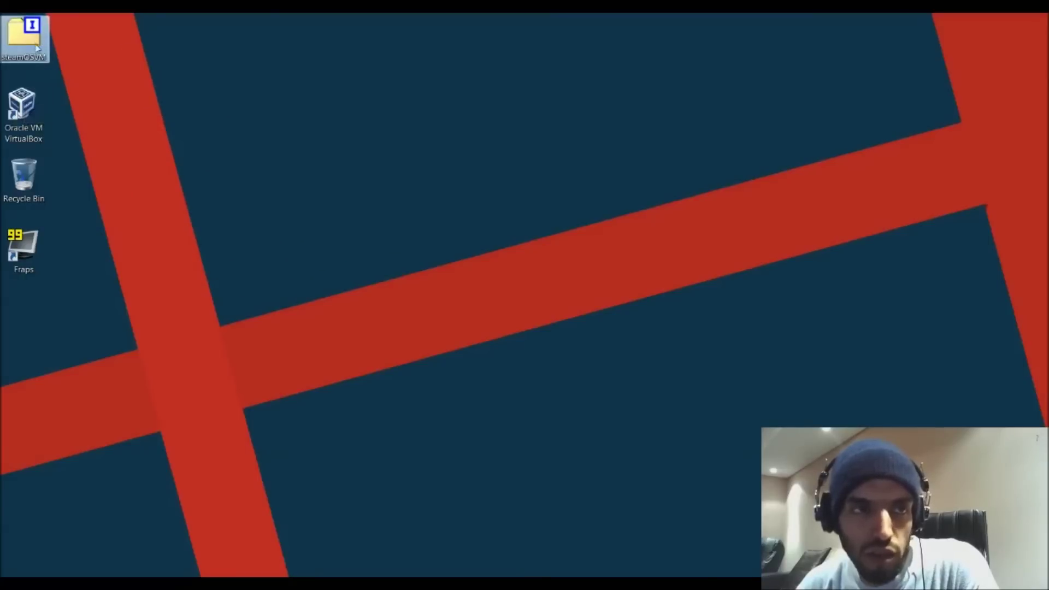
Open Oracle VM VirtualBox Manager from the desktop
double_click(22, 106)
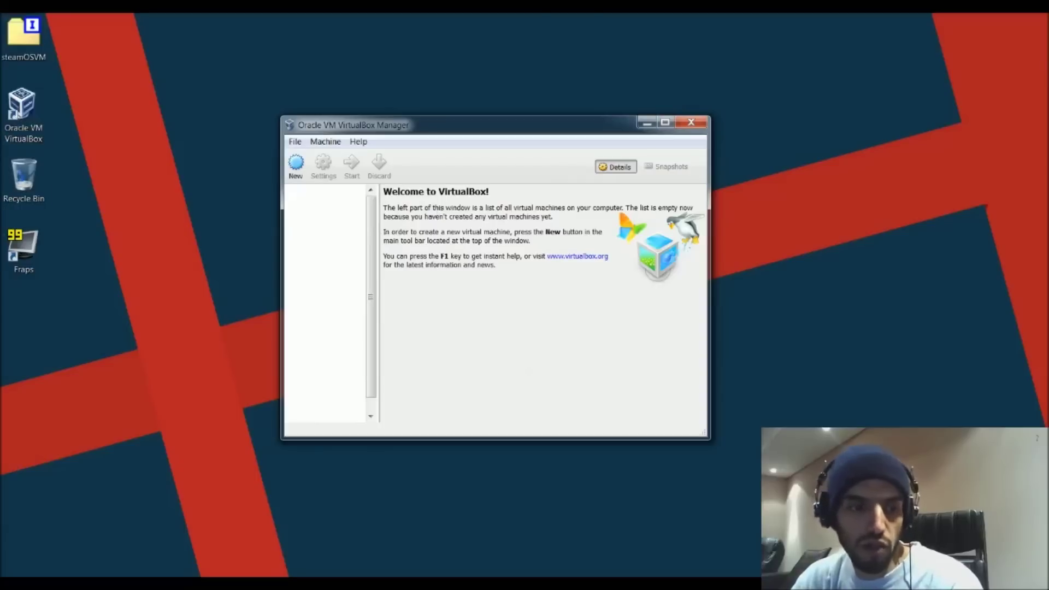
key("super")
key("super")
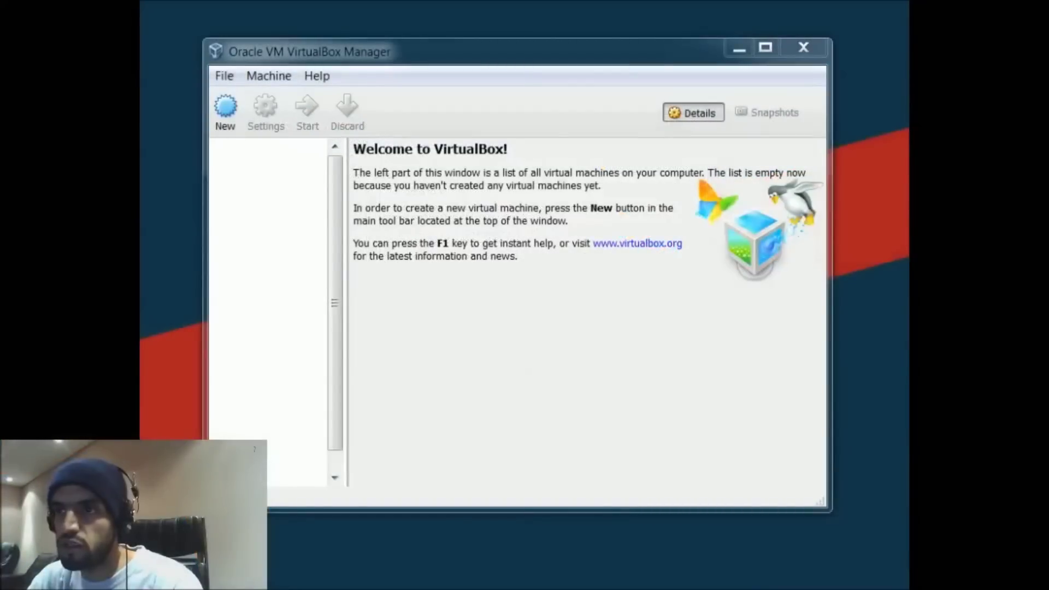
Start a new virtual machine named Steam OS with type Linux and version Debian (64 bit)
left_click(225, 108)
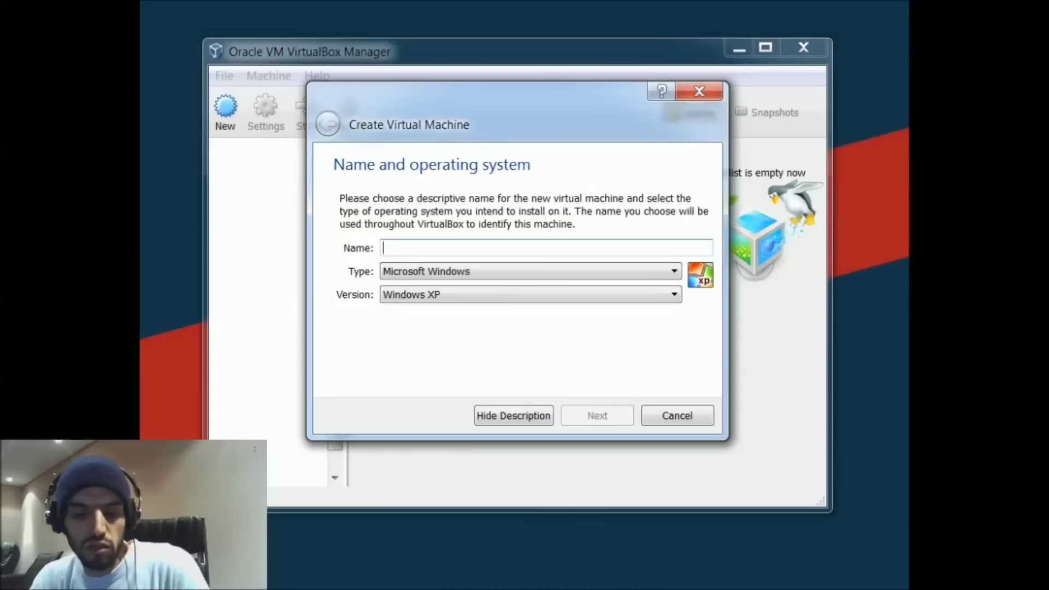
type("Stea")
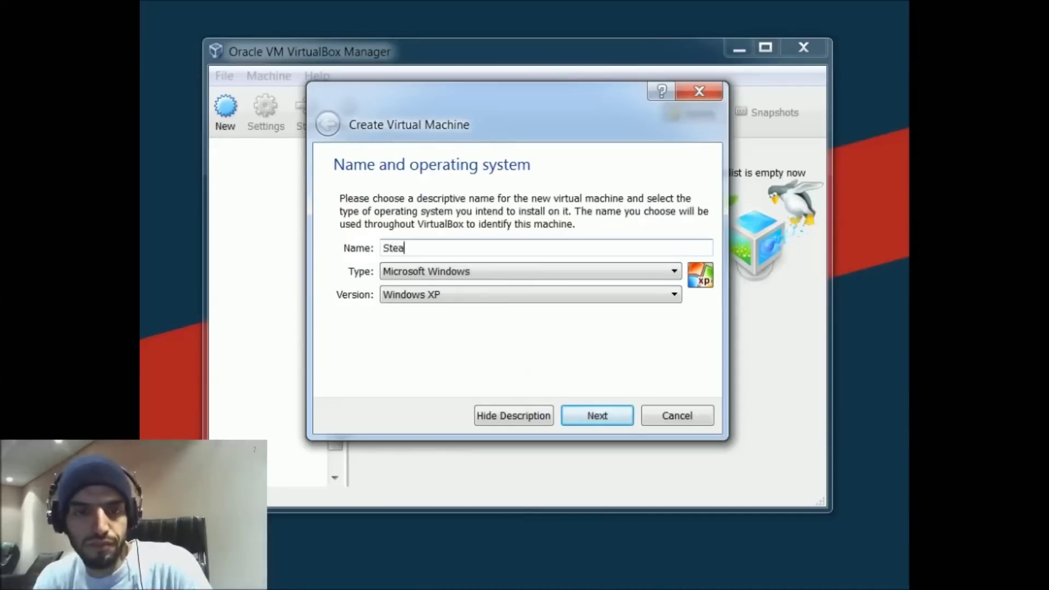
type("m OS")
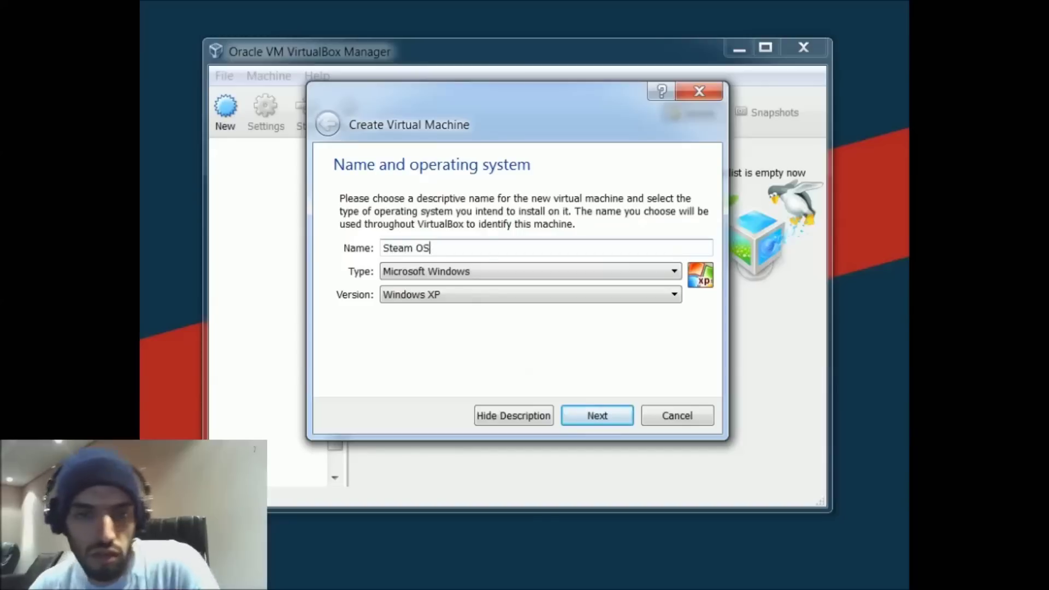
left_click(437, 273)
left_click(436, 302)
left_click(435, 300)
scroll(447, 344, "up", 3)
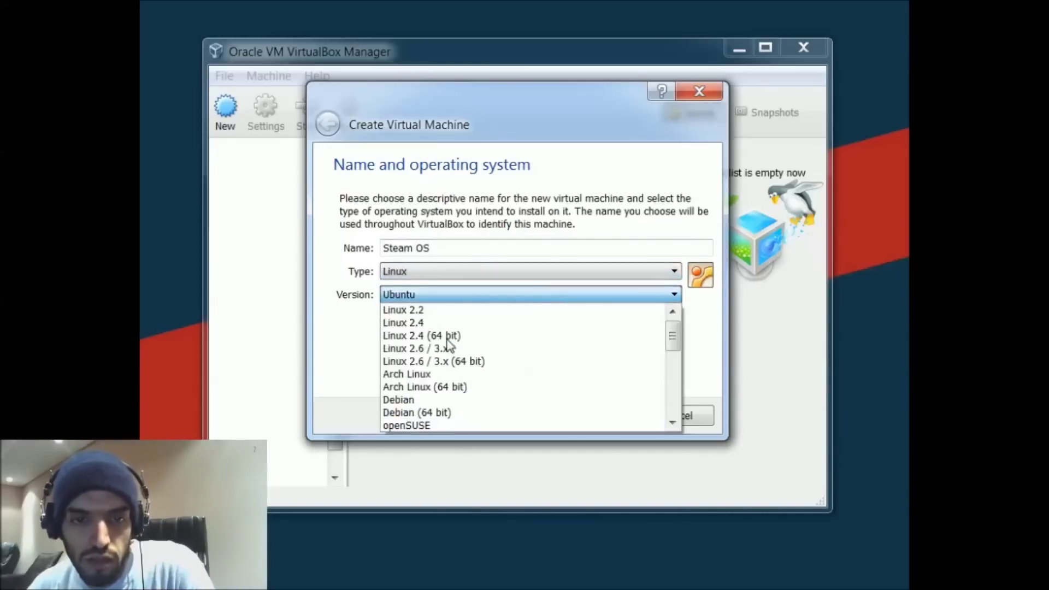
scroll(450, 370, "down", 1)
left_click(450, 376)
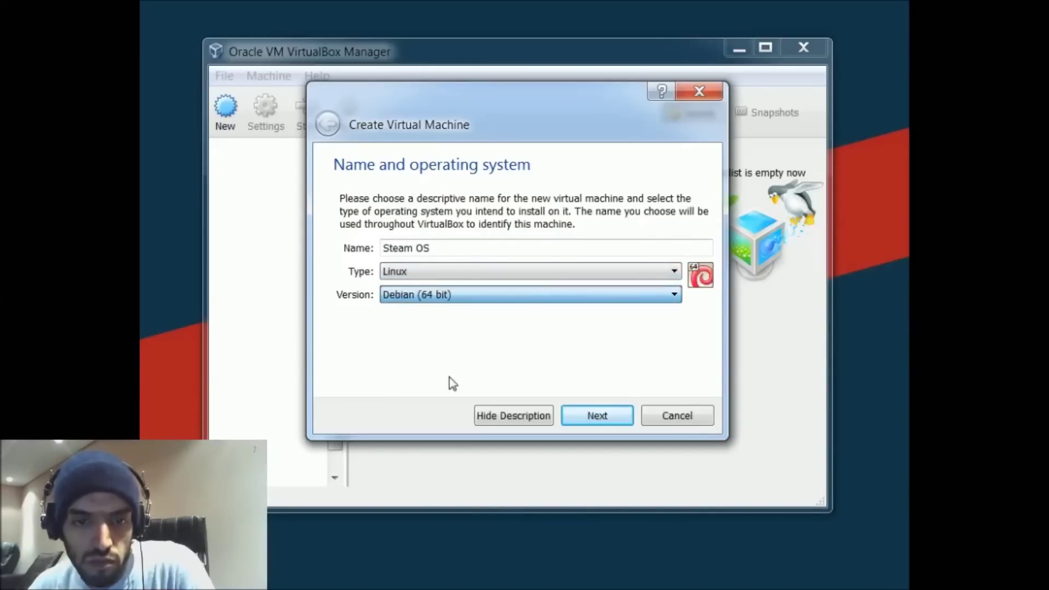
left_click(605, 415)
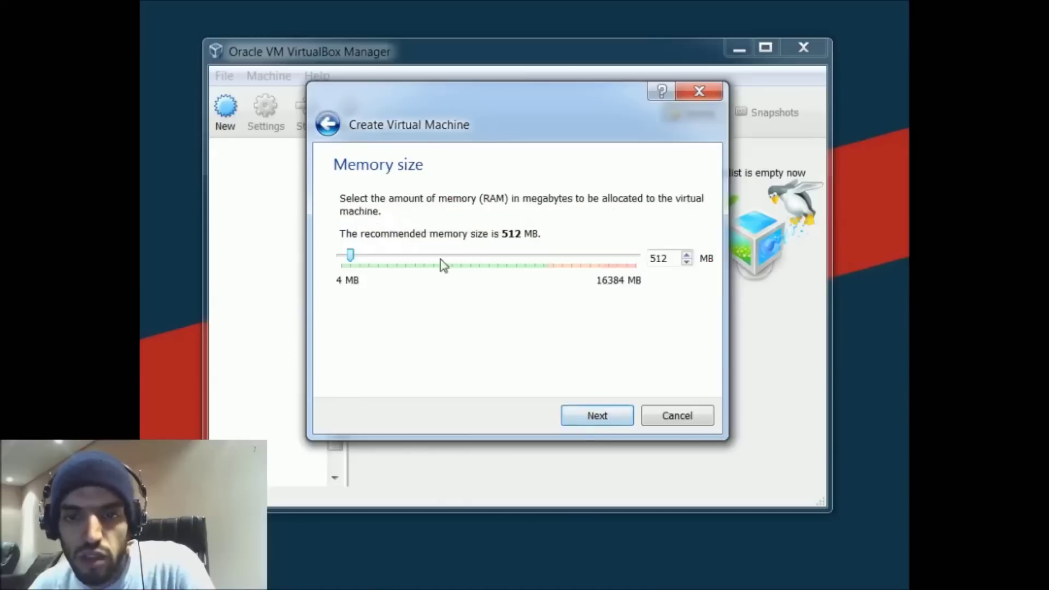
Allocate 6384 MB of memory to the virtual machine and choose to create a virtual hard drive now
left_click_drag(350, 260, 456, 254)
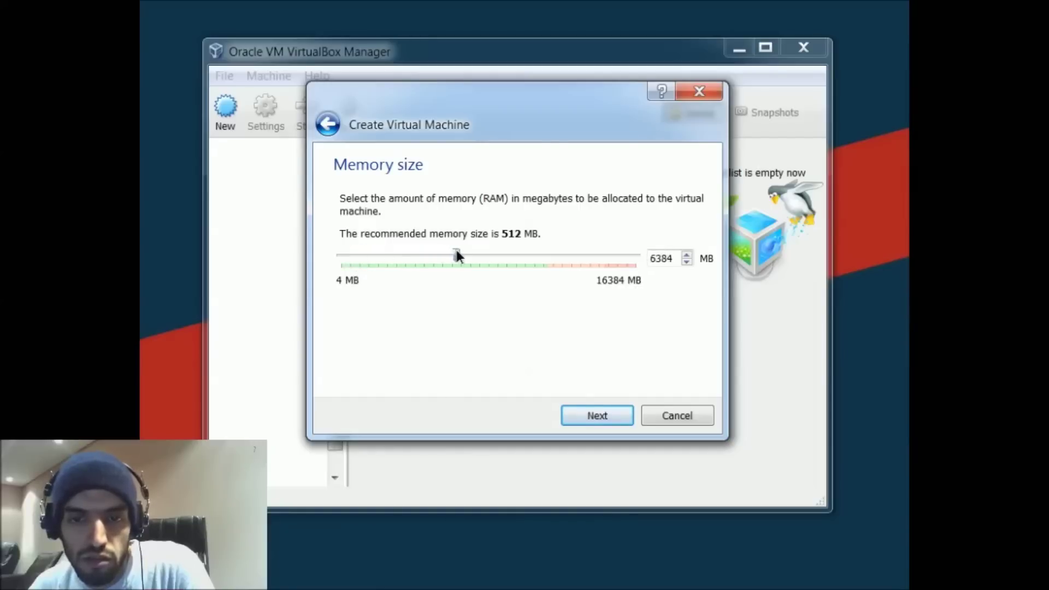
left_click(619, 418)
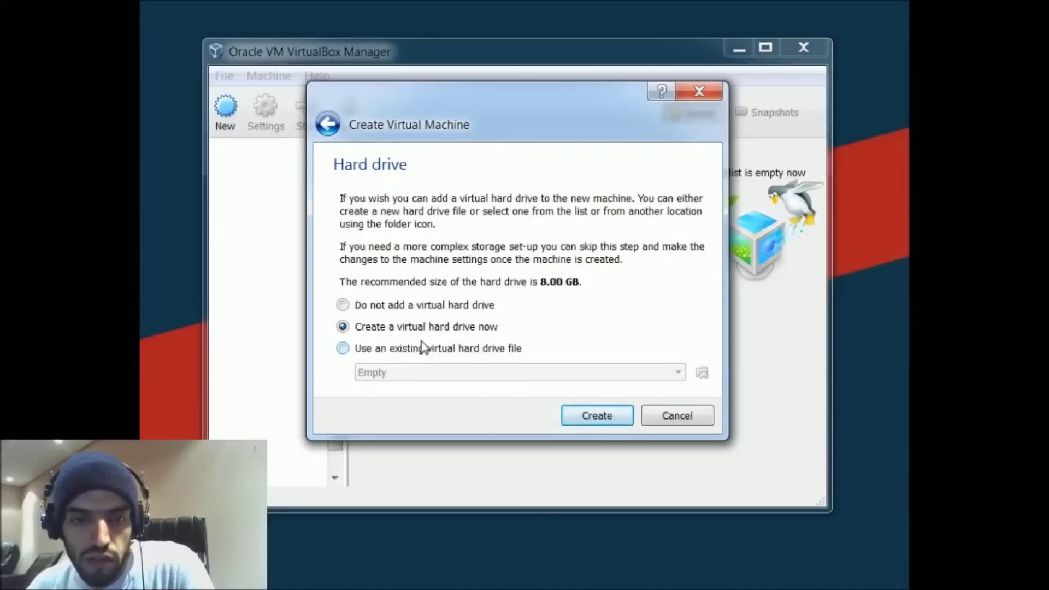
left_click(598, 415)
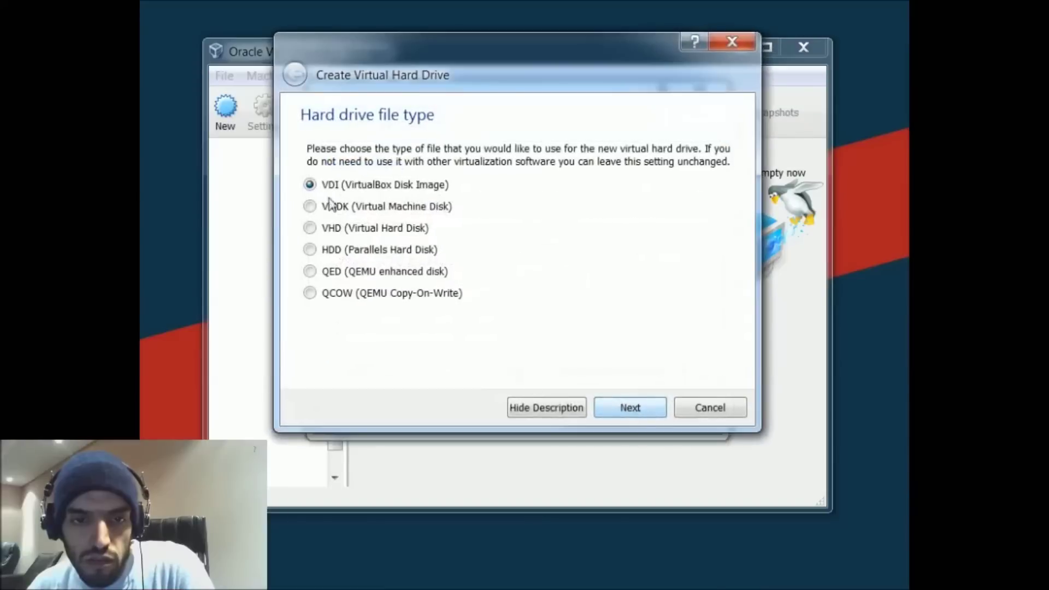
Create a fixed size VDI virtual hard drive named Steam OS with a size of 12.02 GB
left_click(646, 408)
left_click(344, 296)
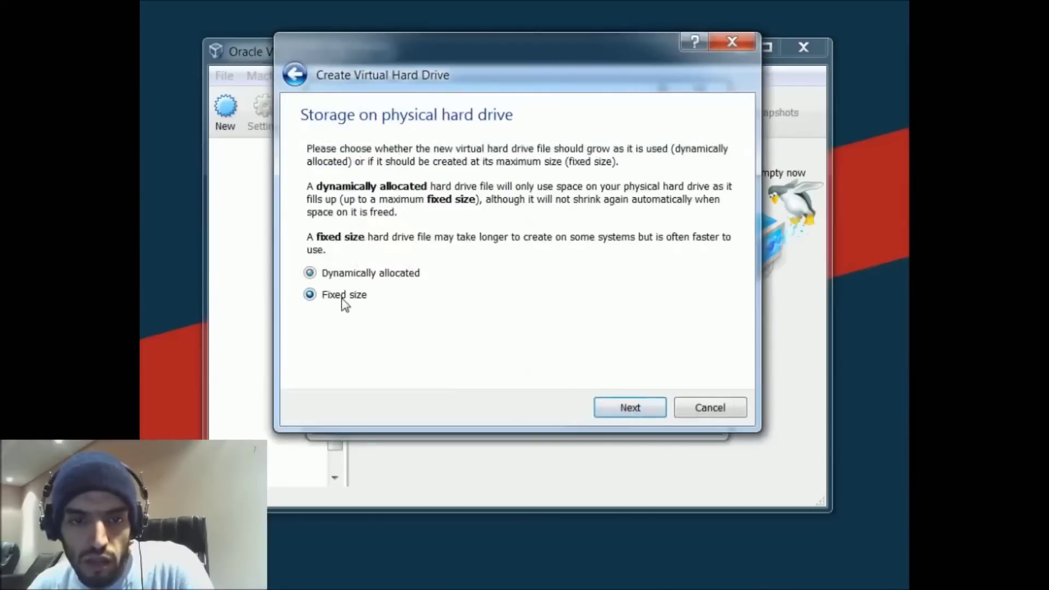
left_click(640, 410)
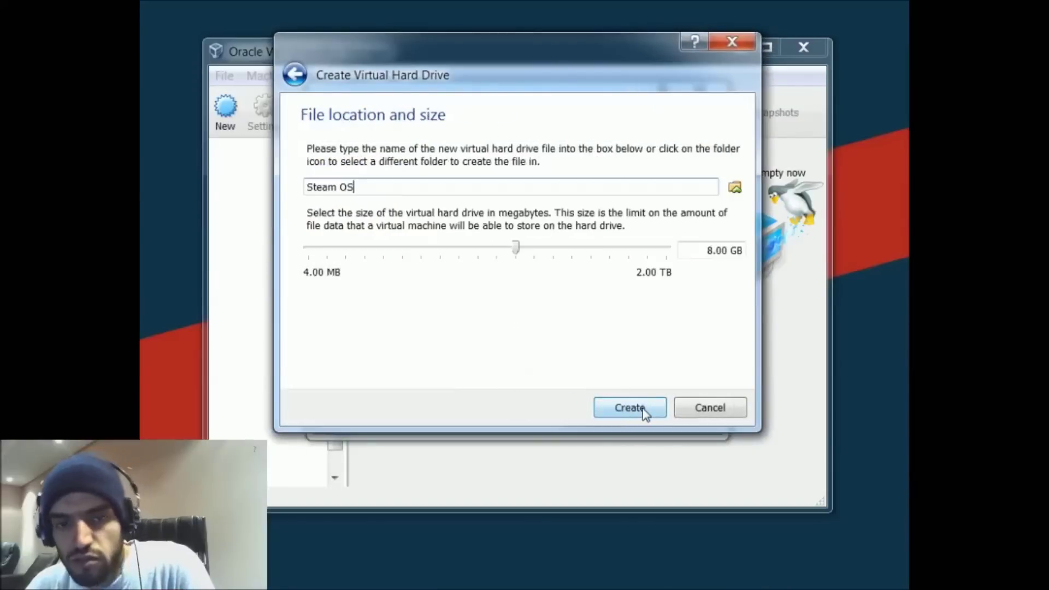
left_click(517, 253)
left_click_drag(516, 252, 524, 248)
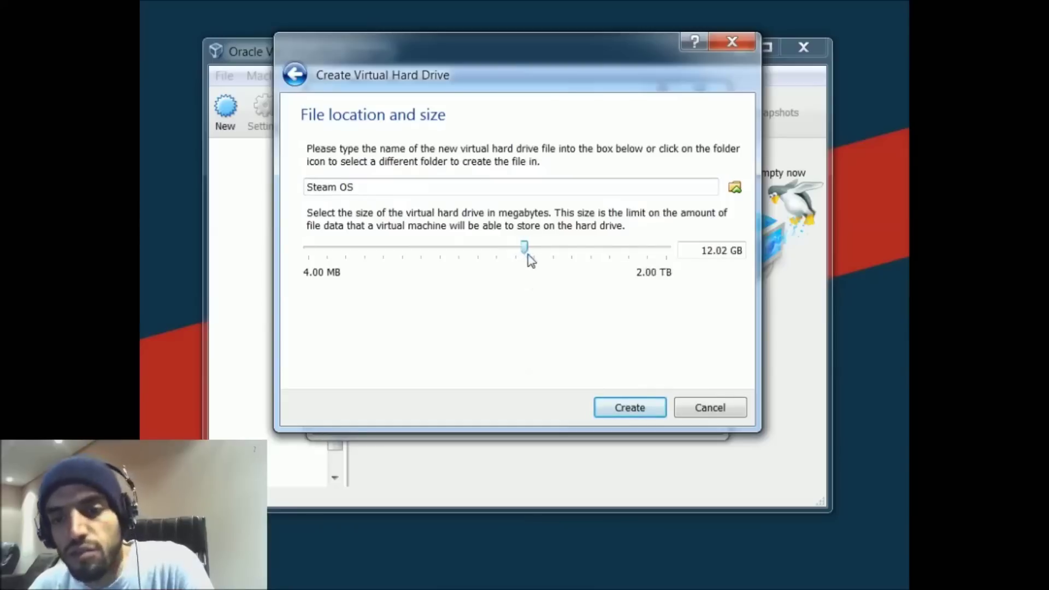
left_click(628, 409)
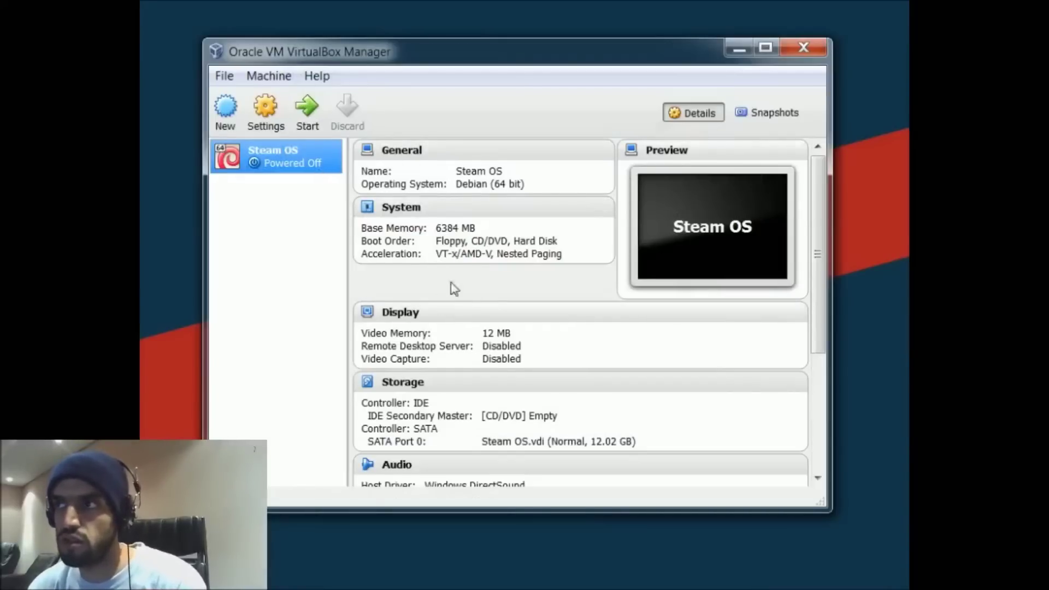
Open the Steam OS machine's settings and enable EFI in its system motherboard options
right_click(258, 153)
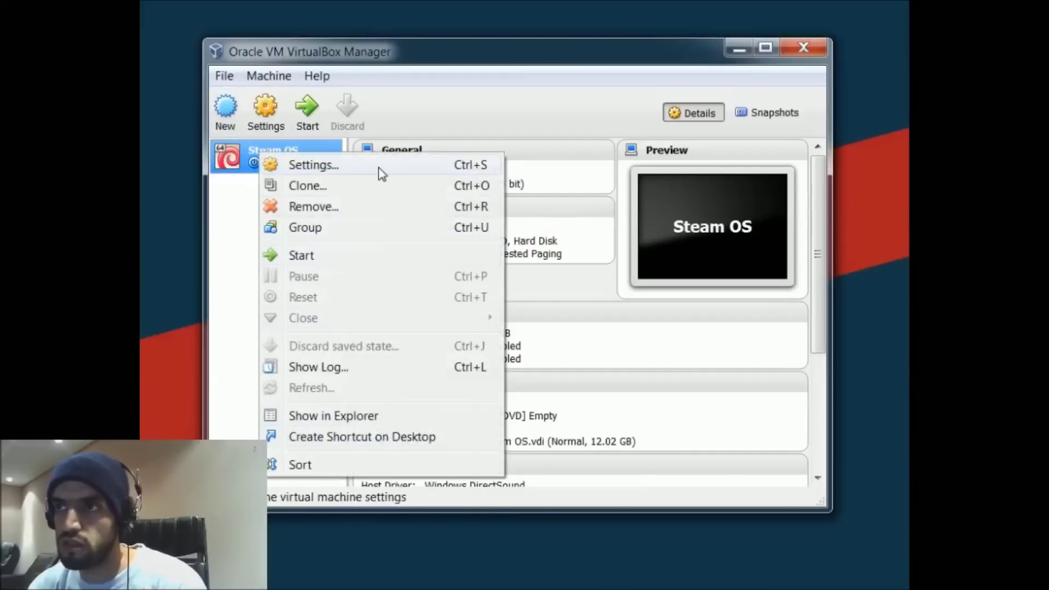
left_click(381, 172)
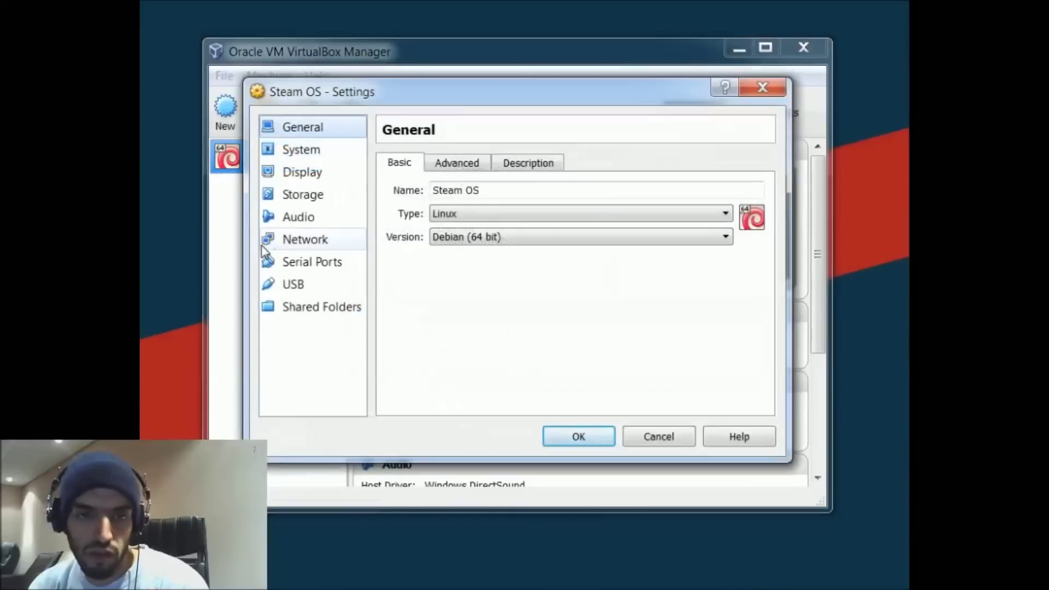
left_click(441, 163)
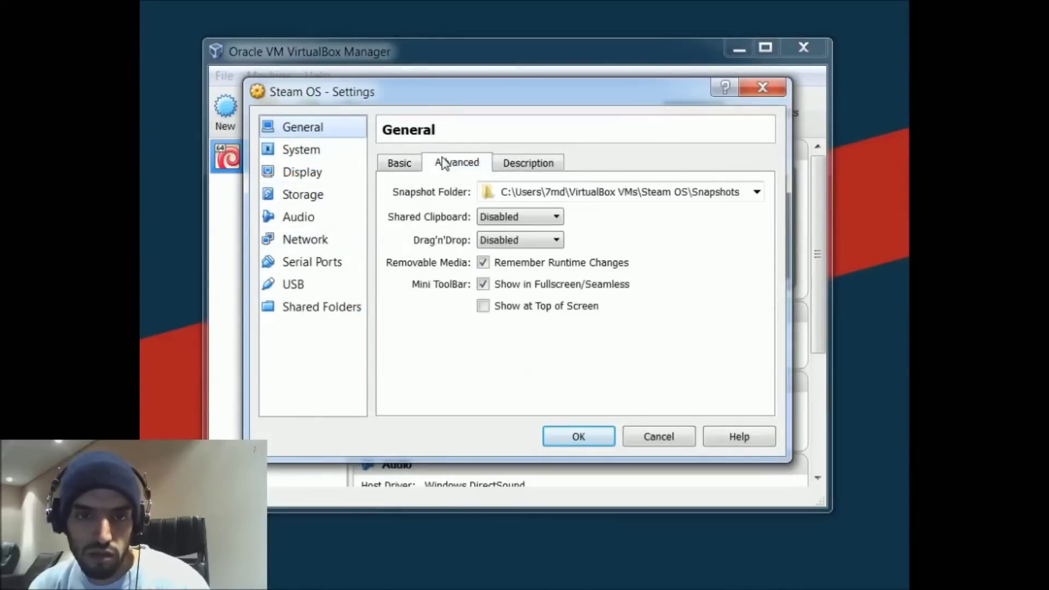
left_click(503, 167)
left_click(321, 147)
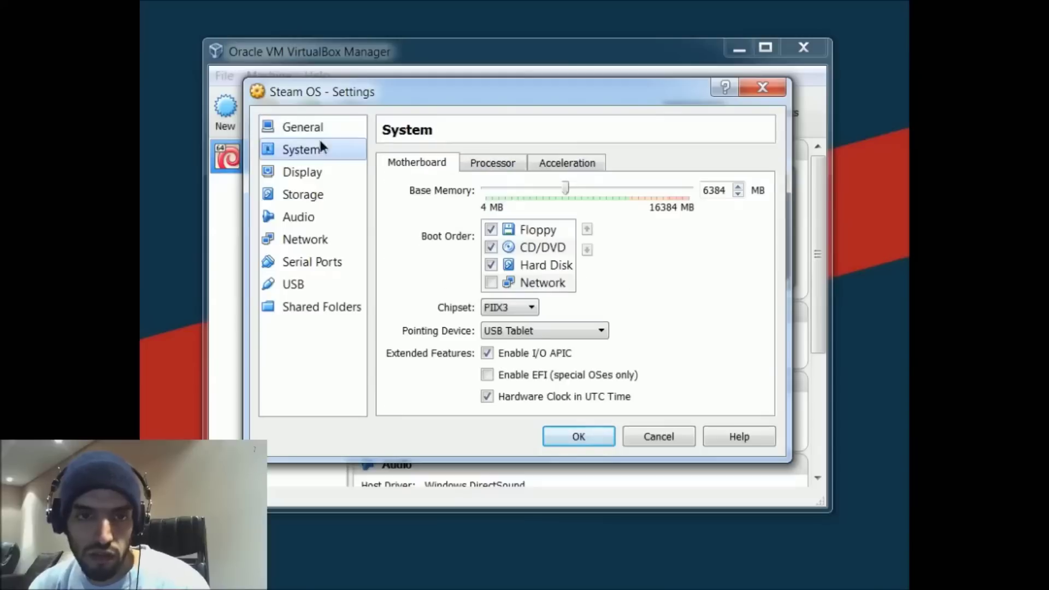
left_click(491, 377)
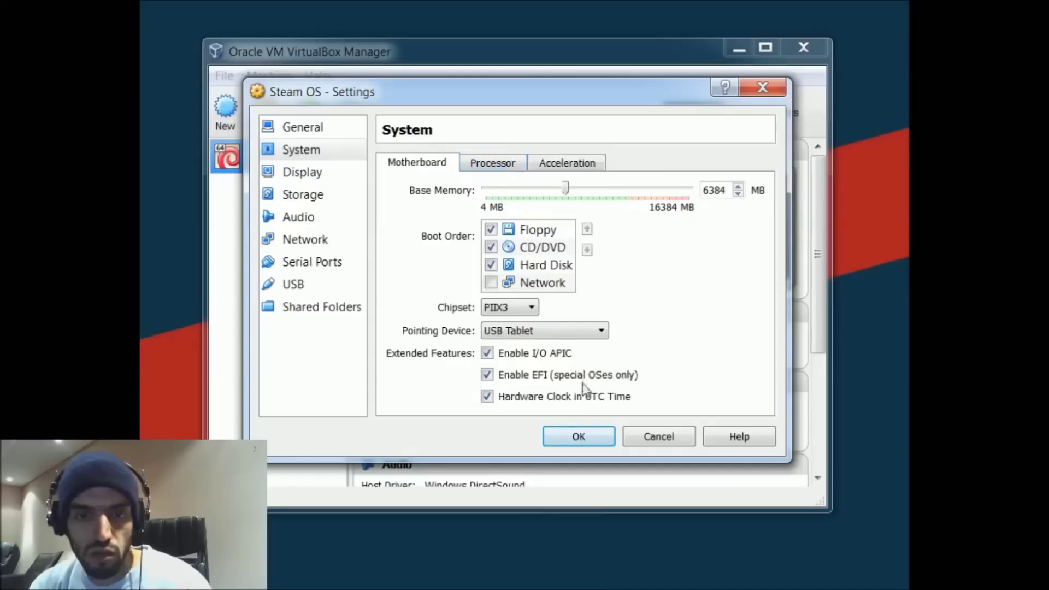
Save the machine settings and start the Steam OS machine with steamOSVM.iso as the start-up disk
left_click(556, 433)
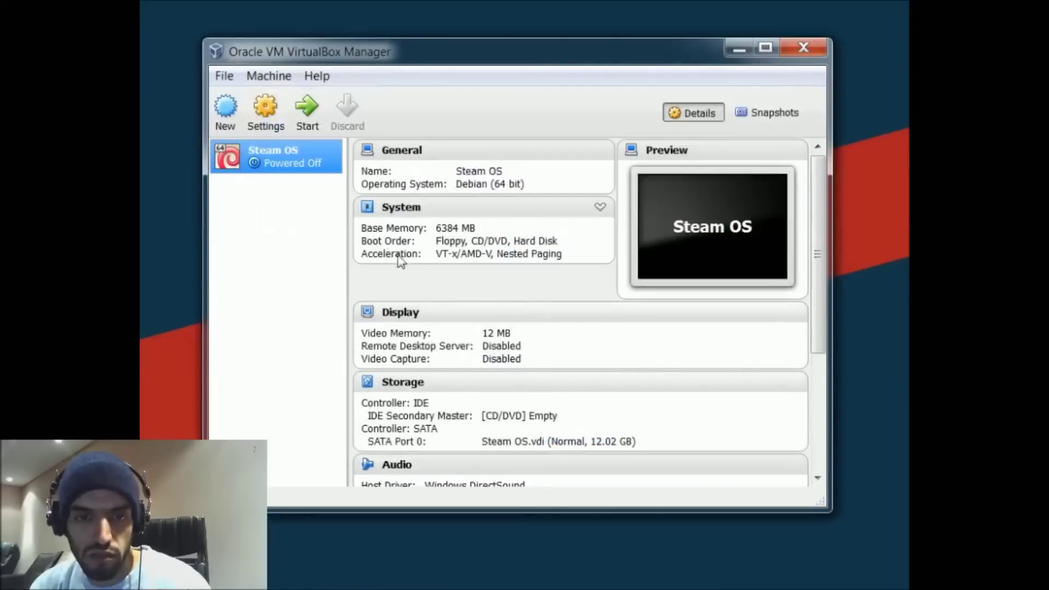
double_click(304, 159)
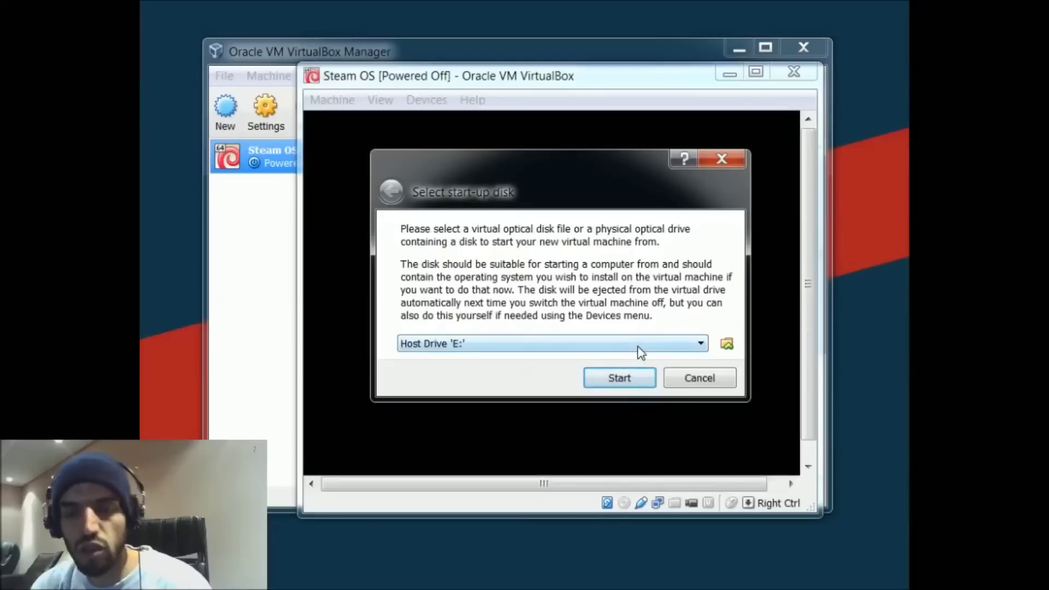
left_click(638, 347)
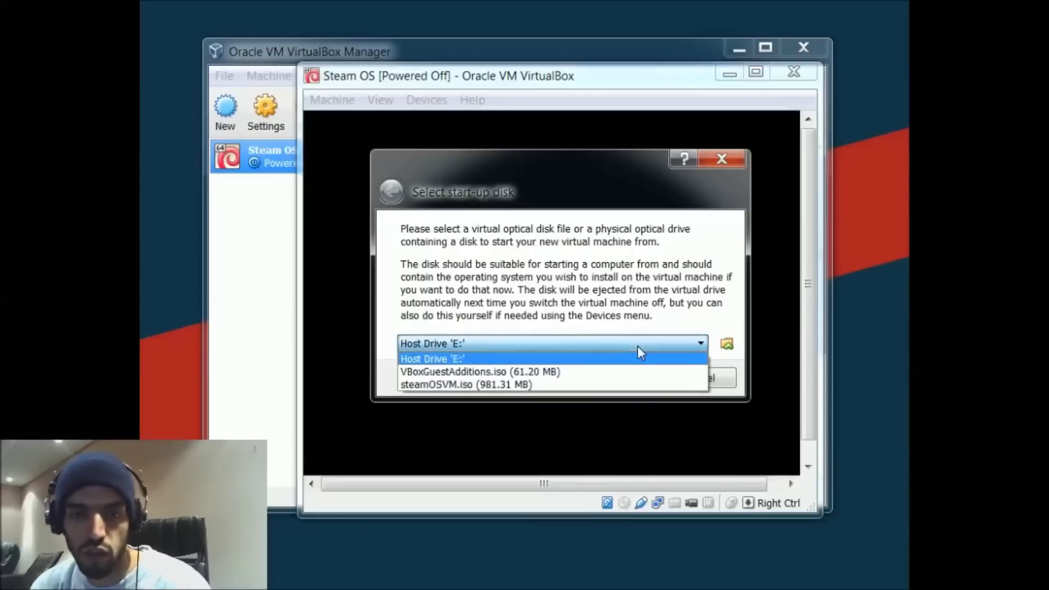
left_click(612, 385)
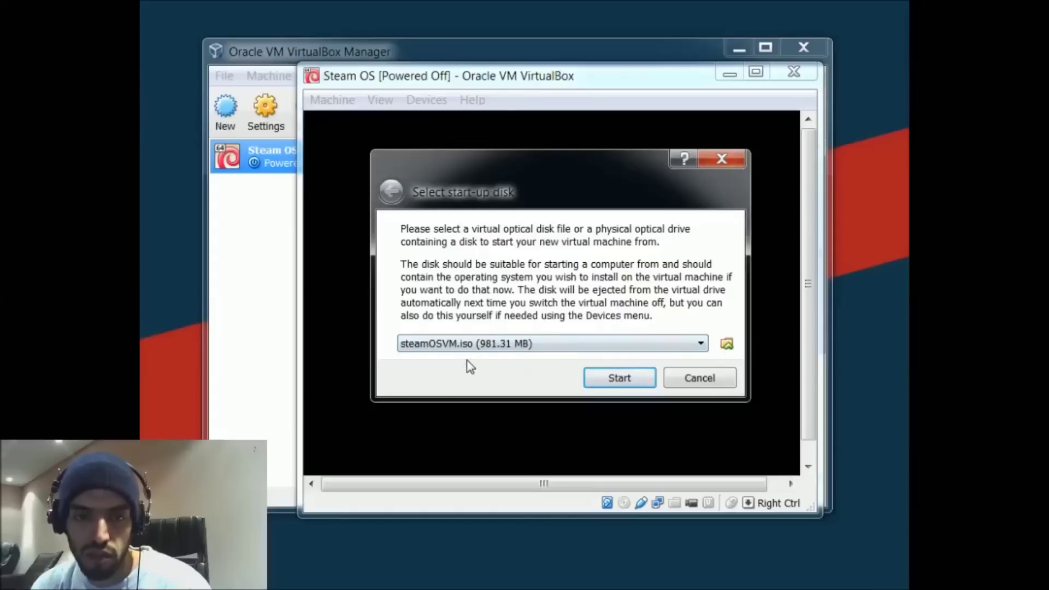
left_click(611, 380)
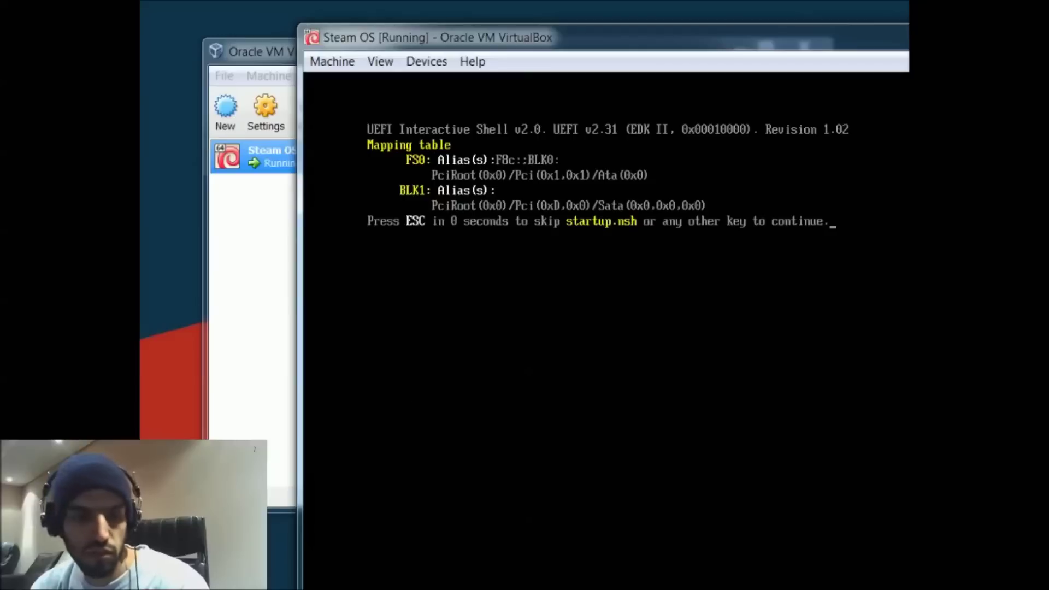
Launch the SteamOS installer from the UEFI shell by running FS0:\EFI\BOOT\BOOTX64
key("alt+Tab")
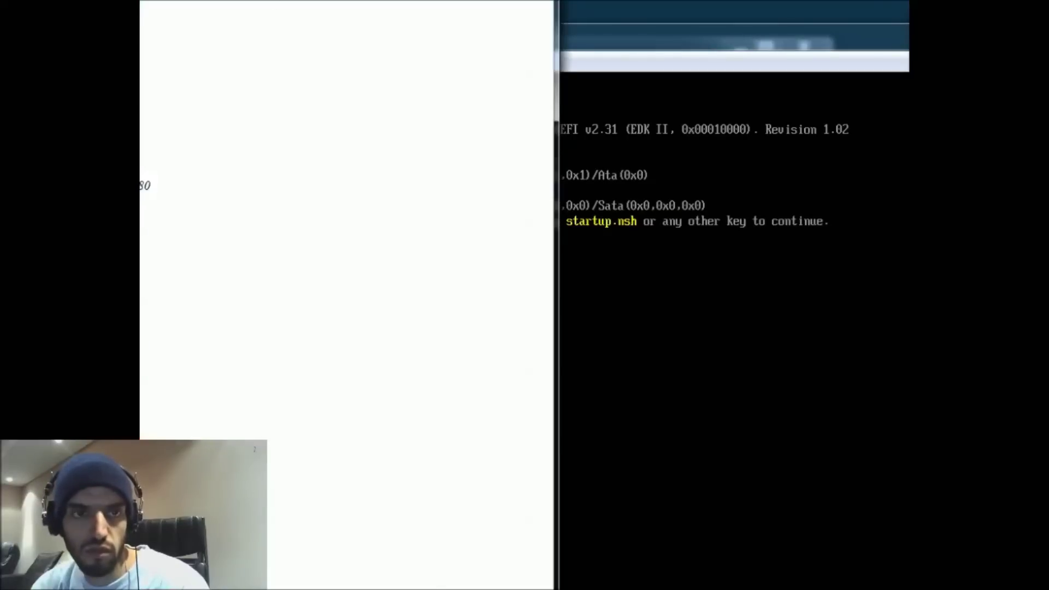
key("alt+Tab")
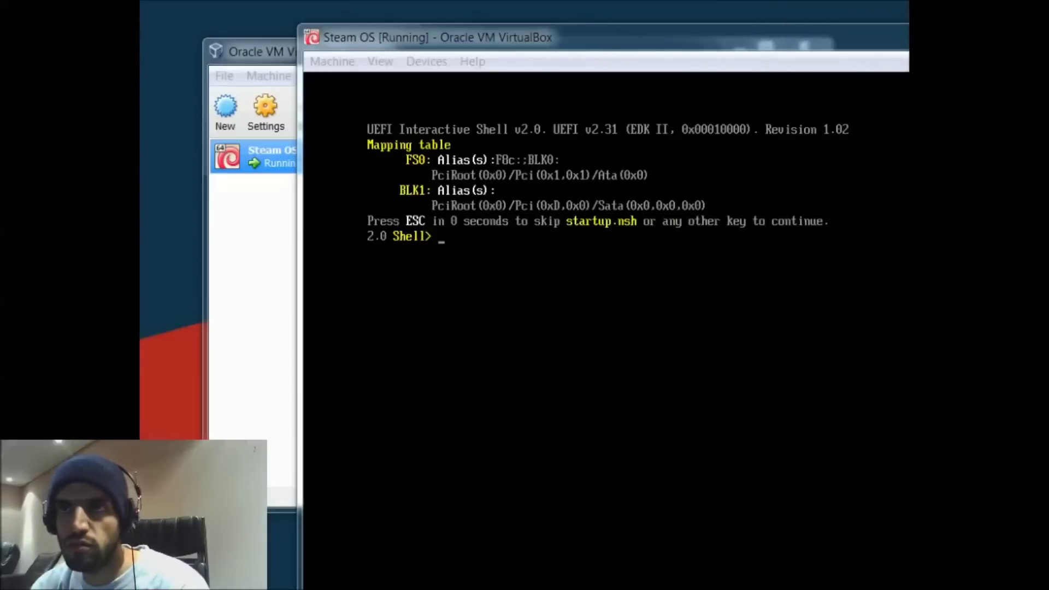
left_click(583, 362)
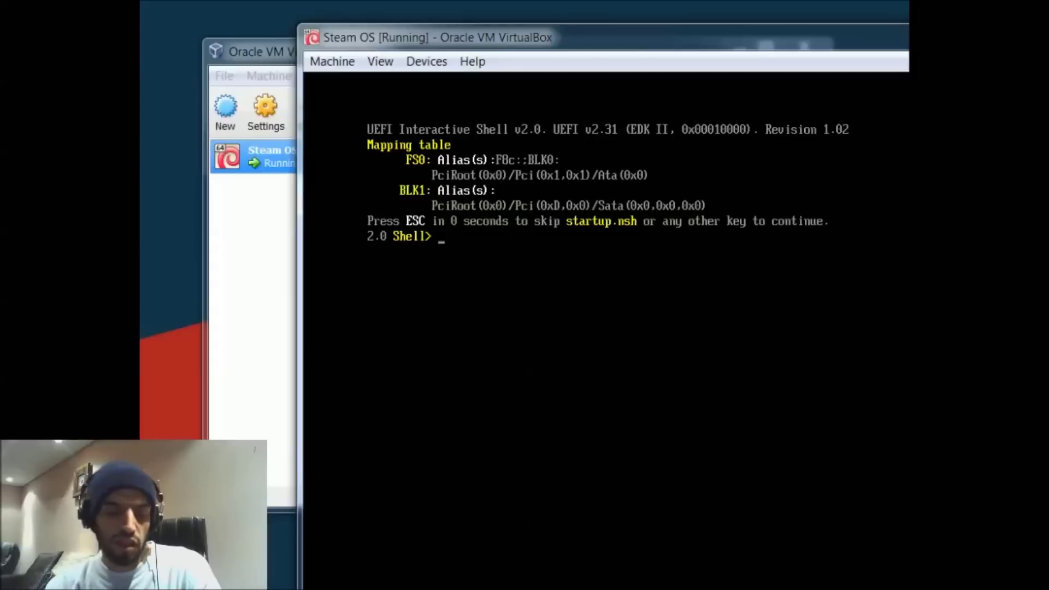
type("FS0")
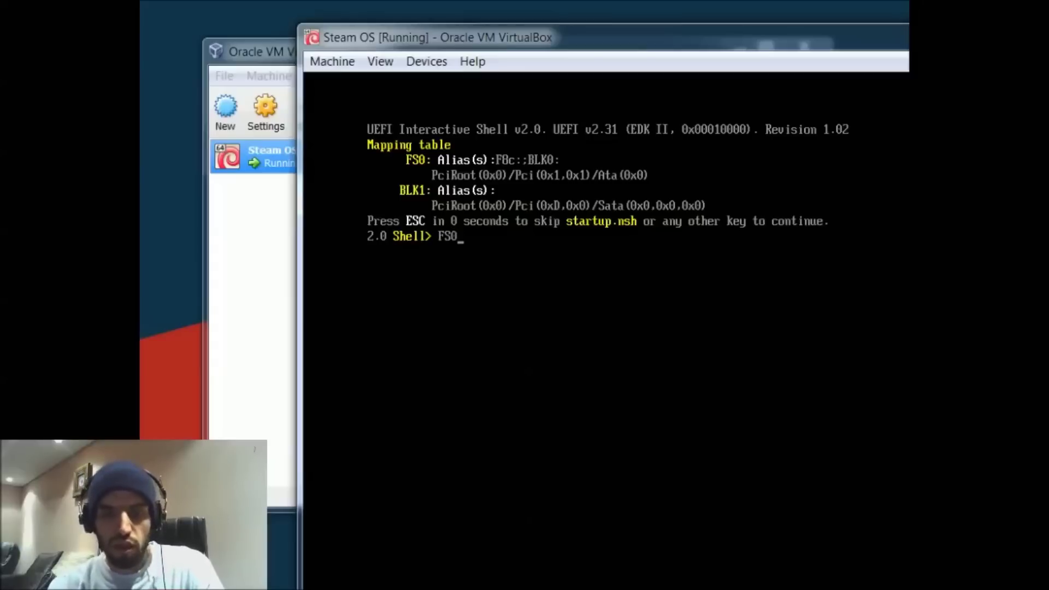
type(":\\")
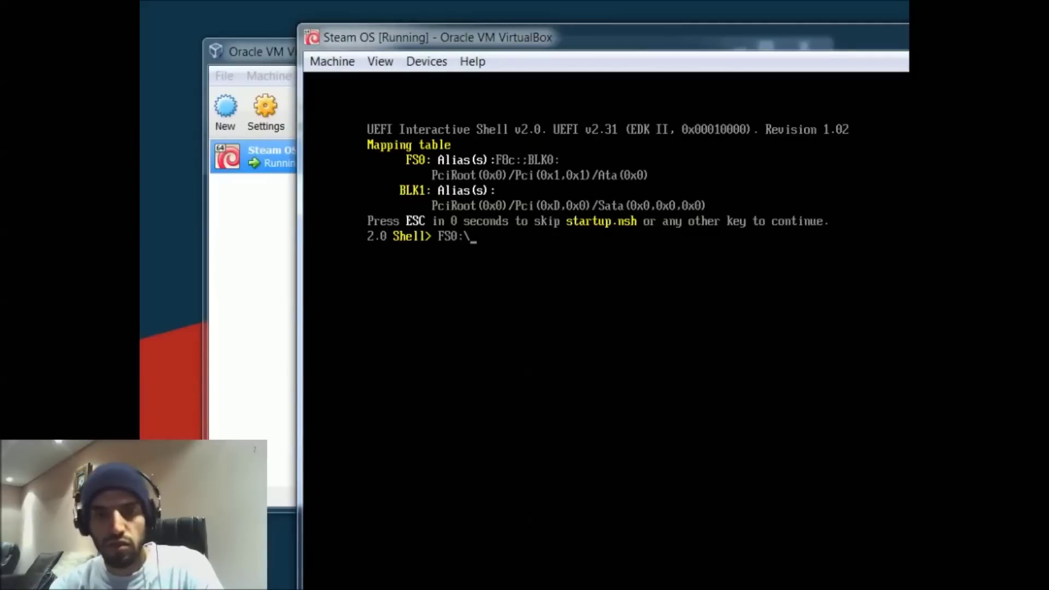
type("E")
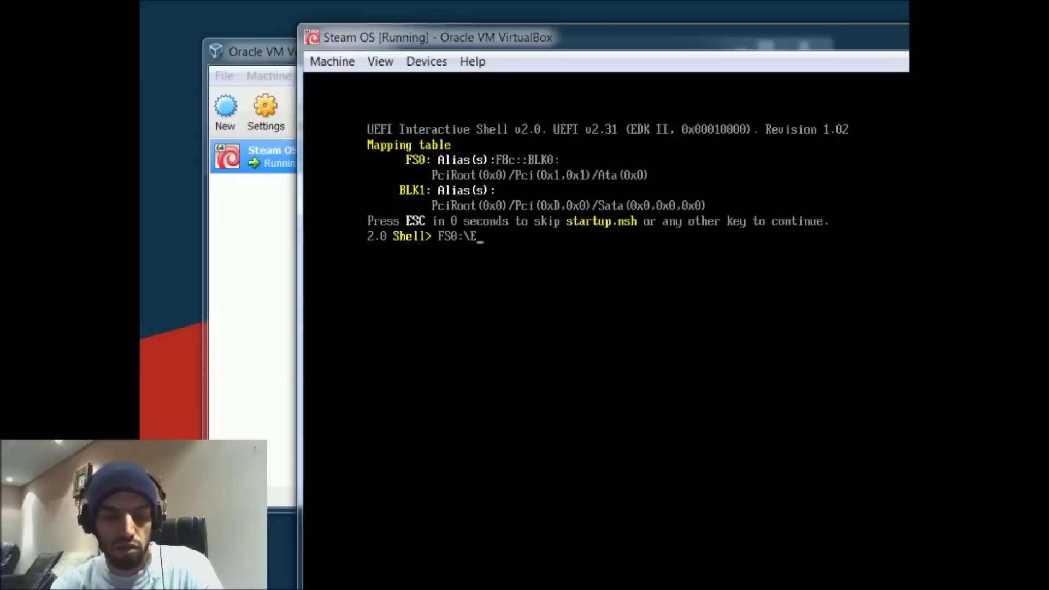
type("FI\\")
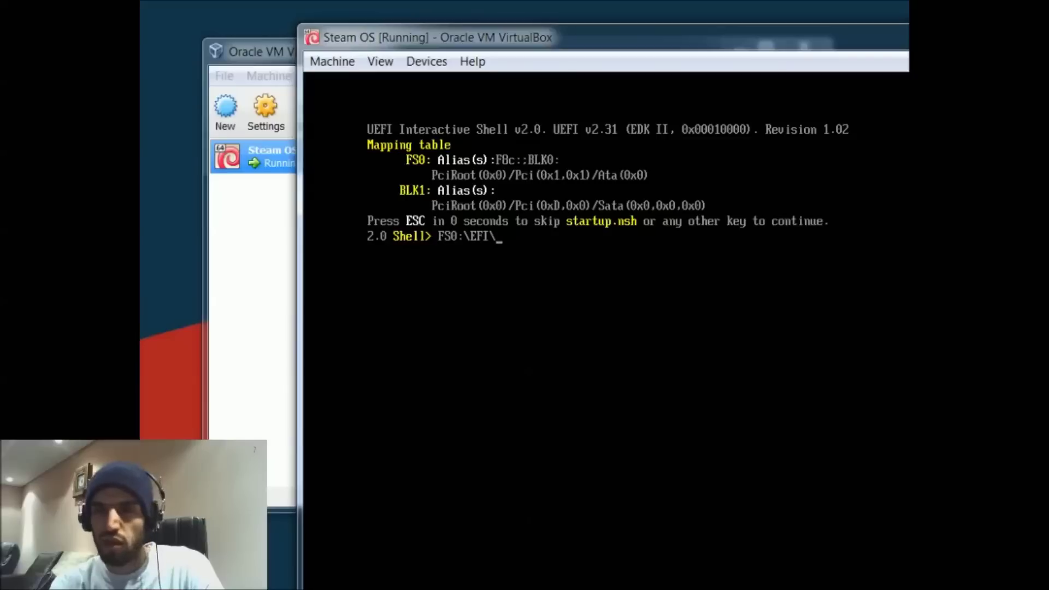
type("BO")
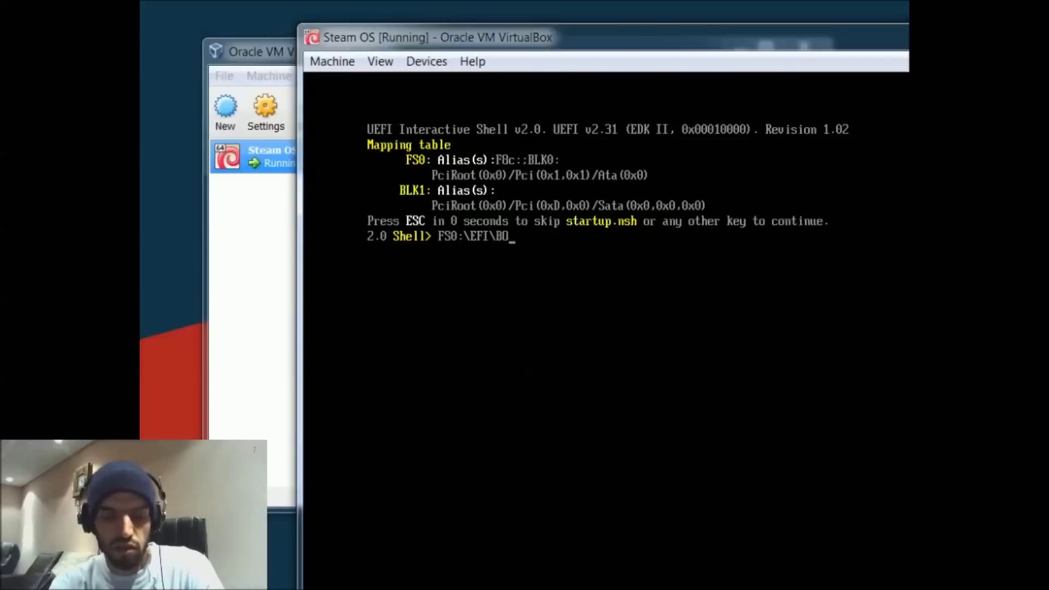
type("OT\\BOOT\\B")
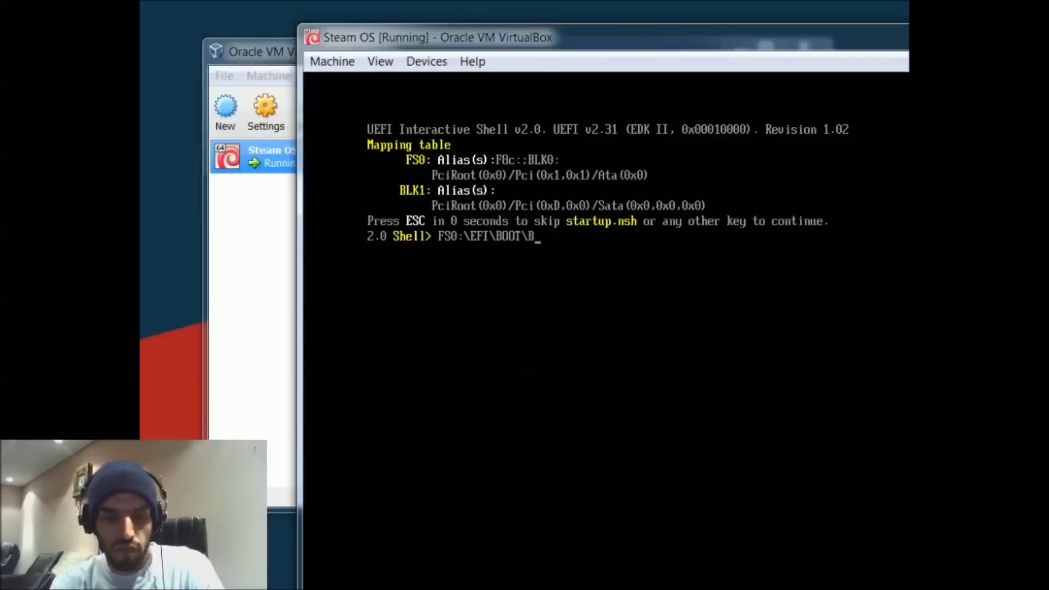
type("X640")
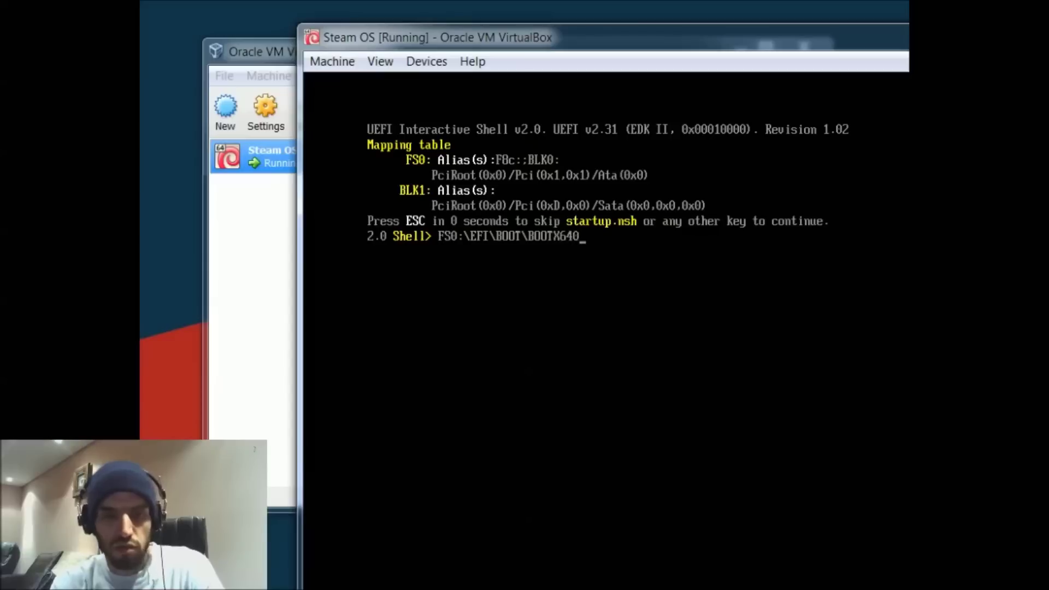
key("Return")
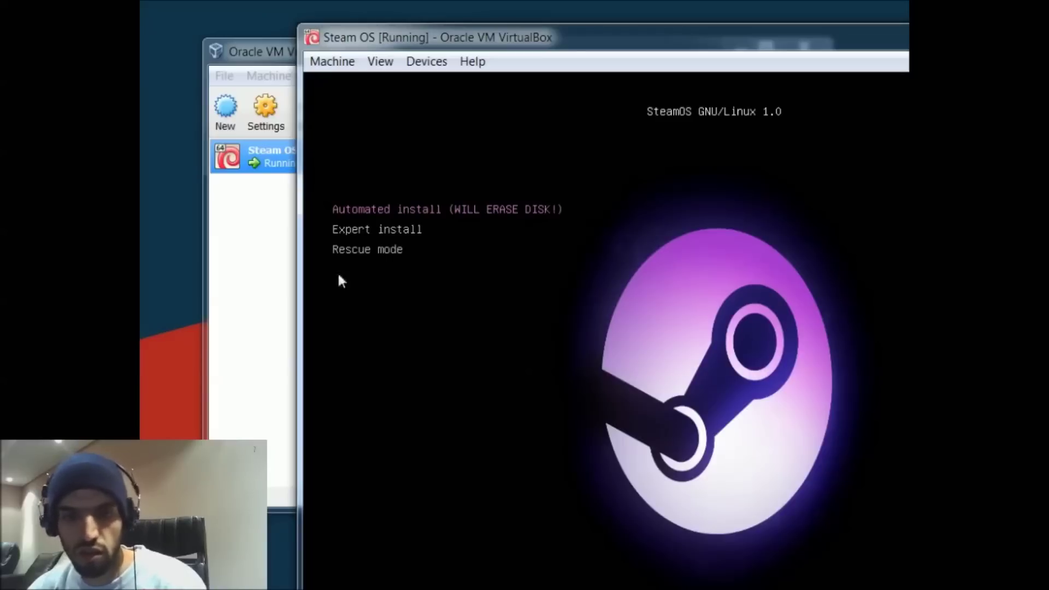
Run the automated SteamOS install that erases the disk, and finish the installation to reboot into the new system
left_click_drag(562, 44, 346, 0)
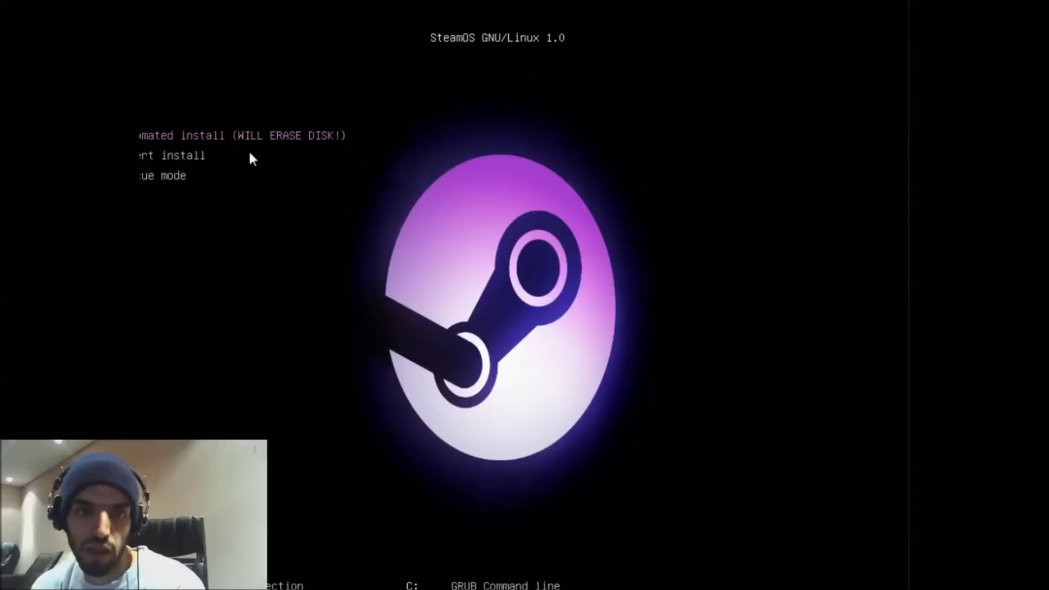
key("Return")
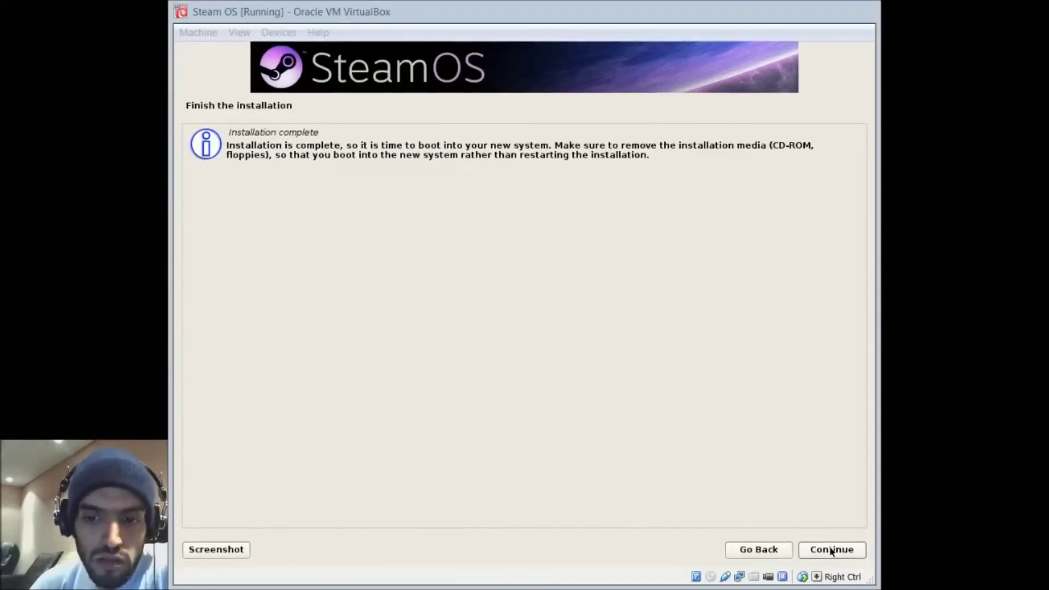
left_click(831, 549)
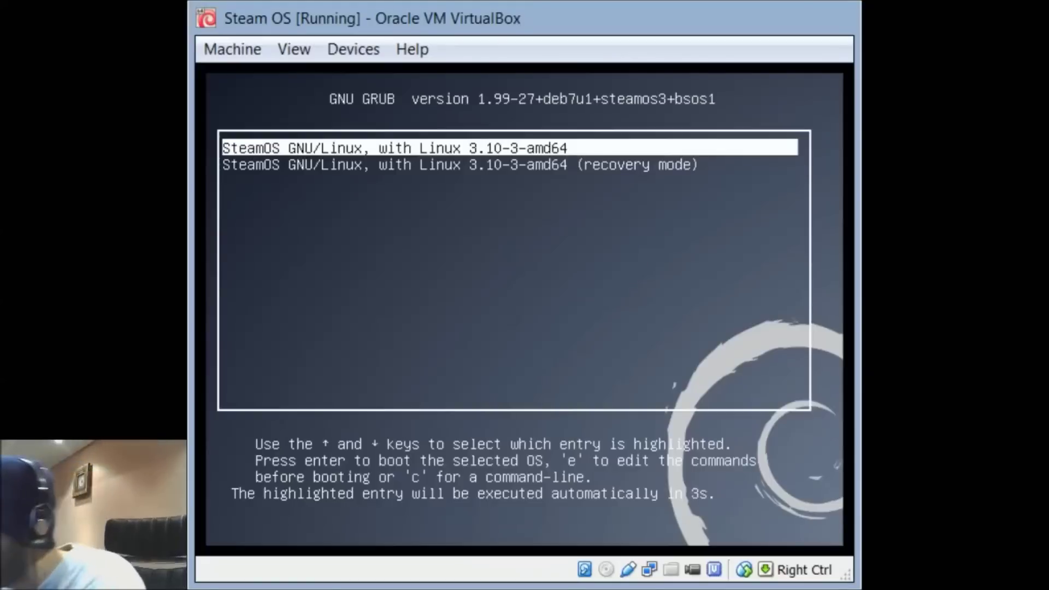
Boot the SteamOS Linux 3.10-3-amd64 recovery mode entry to its root shell, and release the captured keyboard and mouse
key("Down")
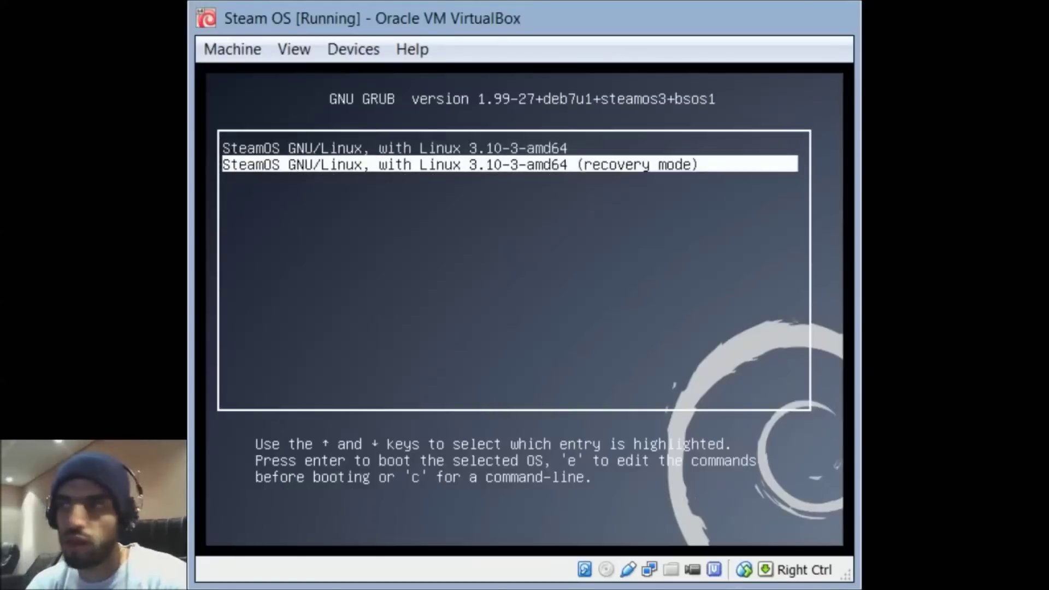
key("Return")
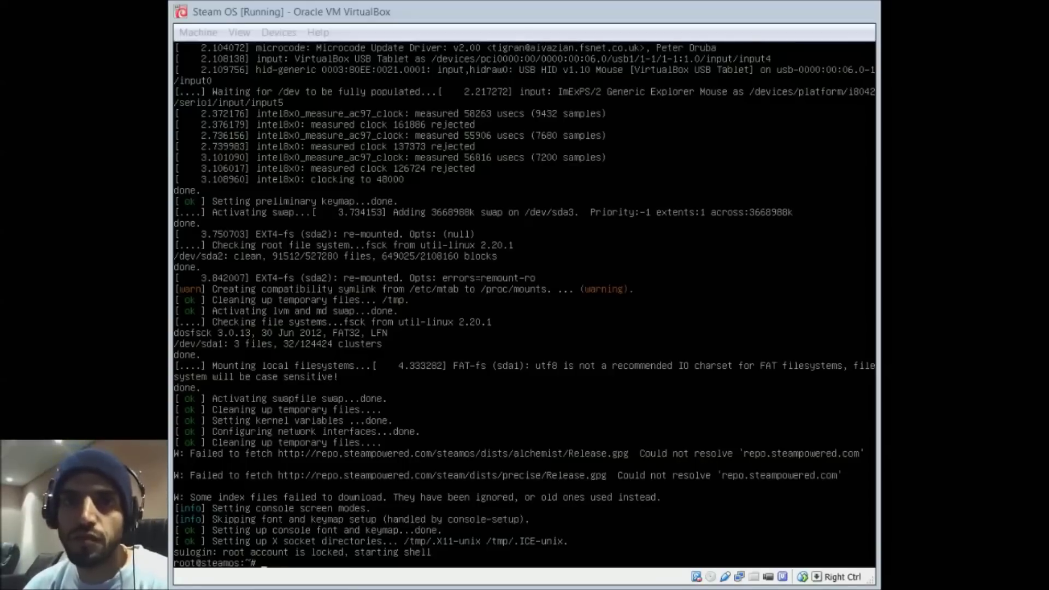
key("Control_R")
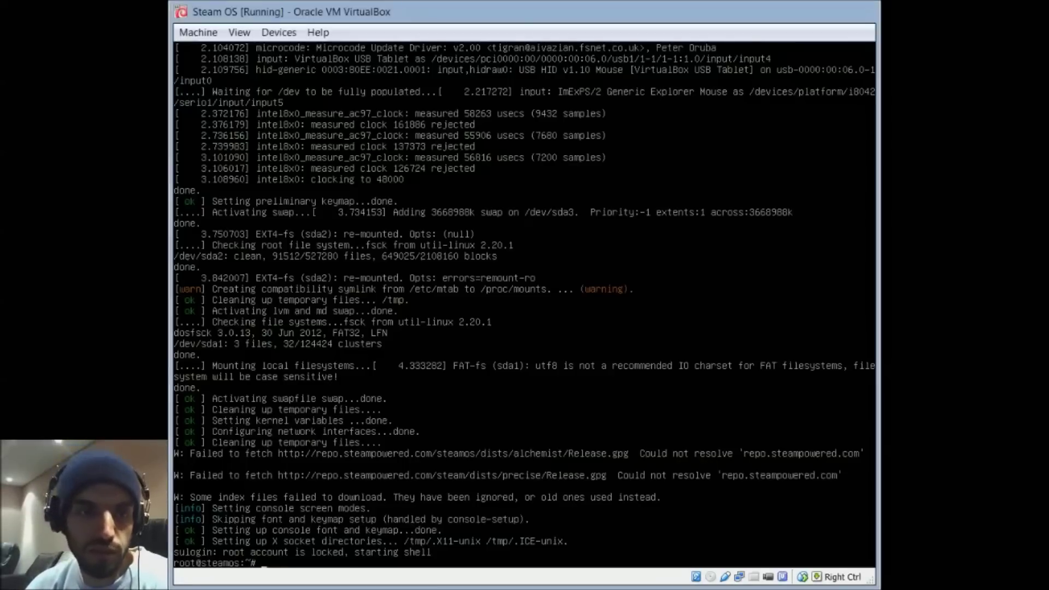